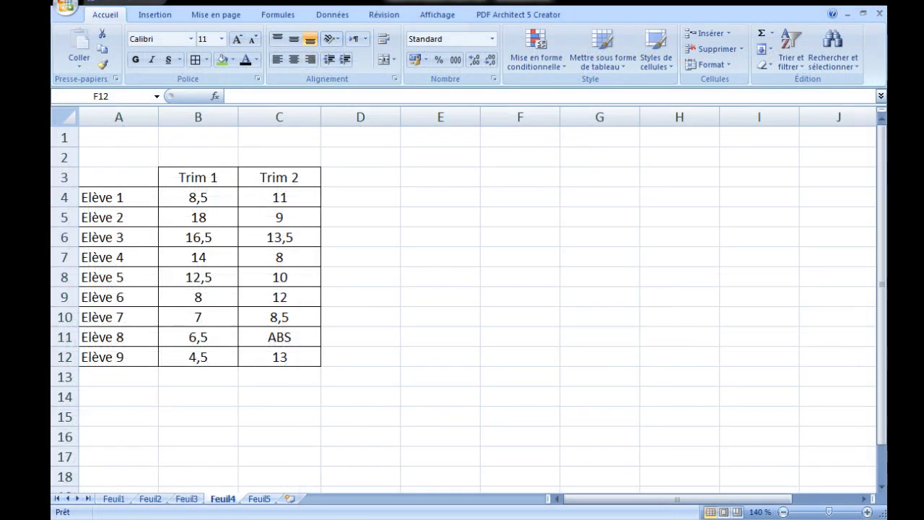
- Examine the student list in A4:A12 and the Trim 1 and Trim 2 grade columns beside it
left_click(299, 376)
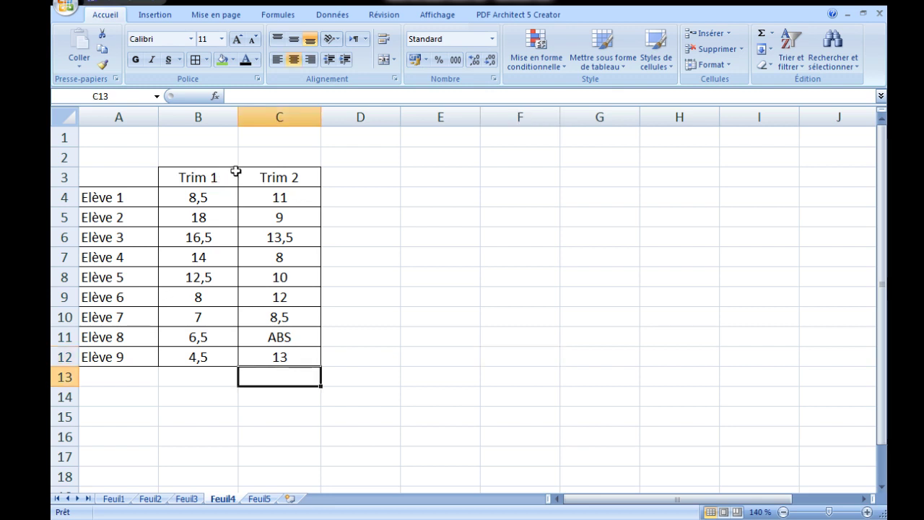
left_click_drag(117, 200, 130, 356)
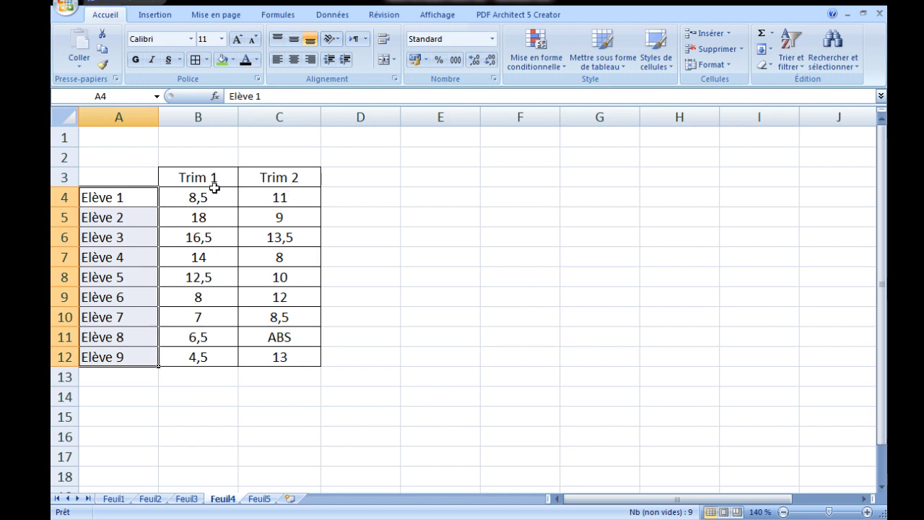
left_click_drag(211, 180, 206, 351)
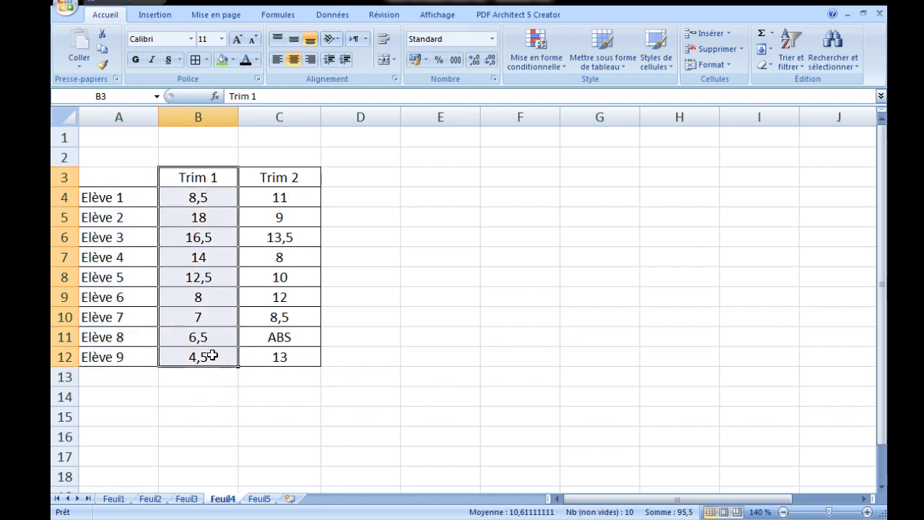
left_click(289, 176)
left_click_drag(288, 175, 279, 357)
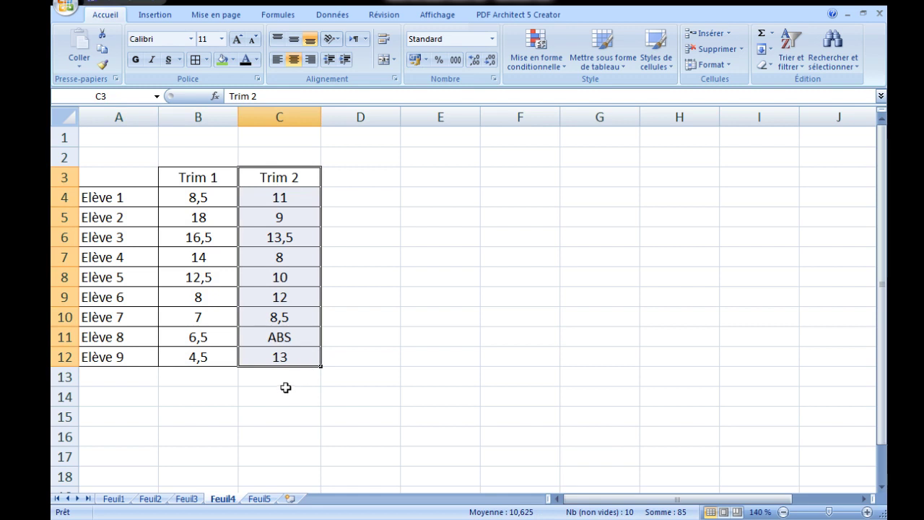
left_click_drag(198, 193, 218, 336)
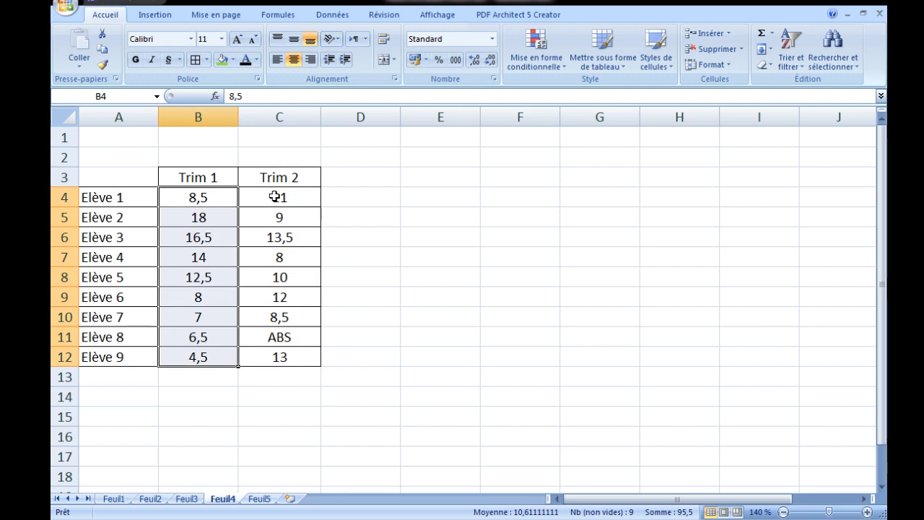
left_click(348, 251)
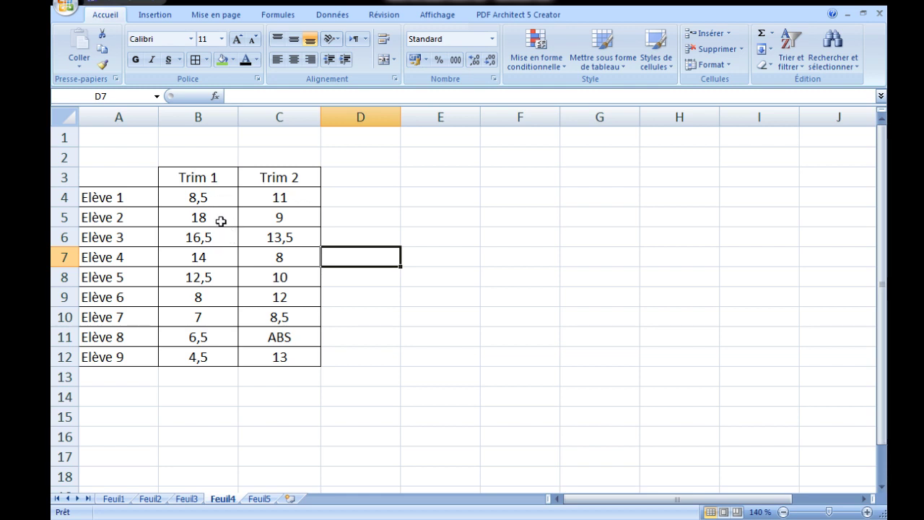
- Fill cell B1 with orange and enter the heading Moyenne in it
left_click(205, 140)
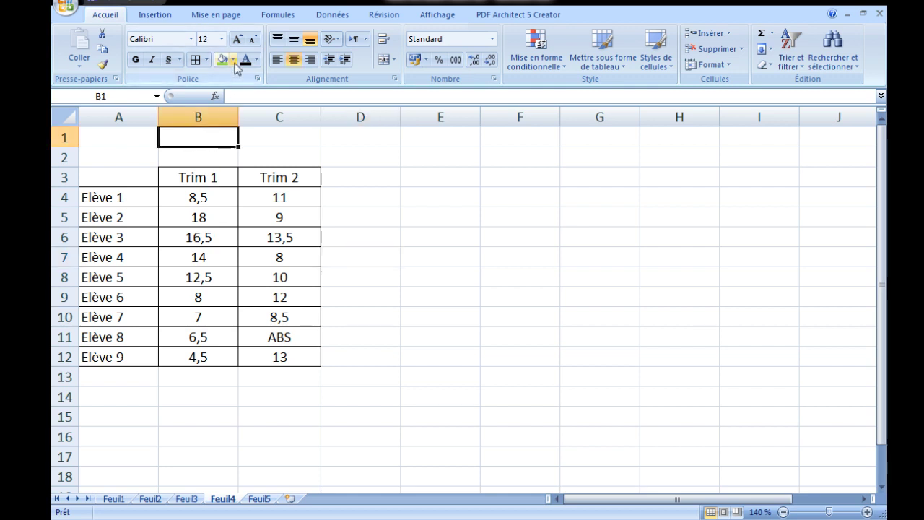
left_click(230, 61)
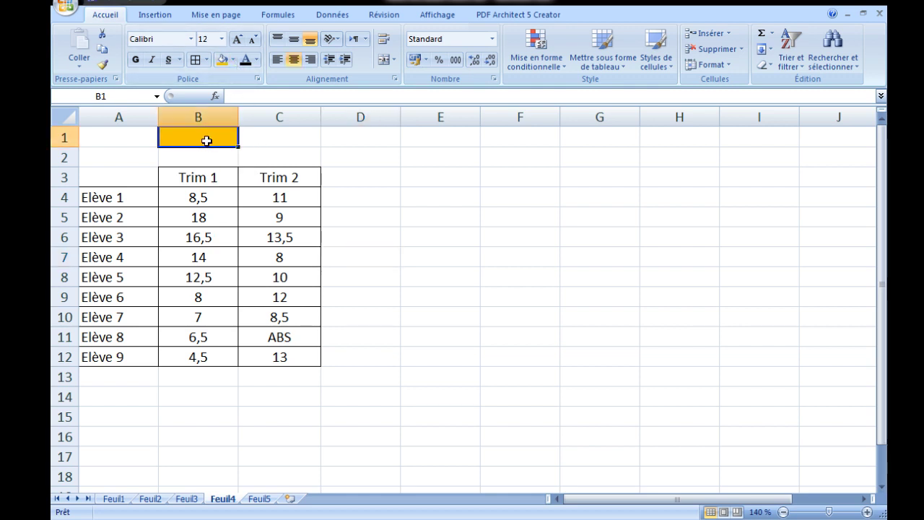
type("Moye")
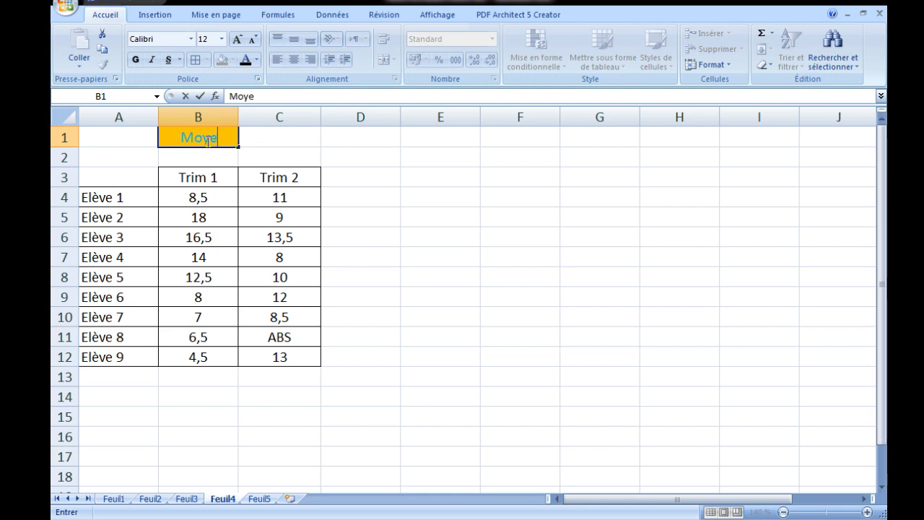
type("nne")
left_click(279, 142)
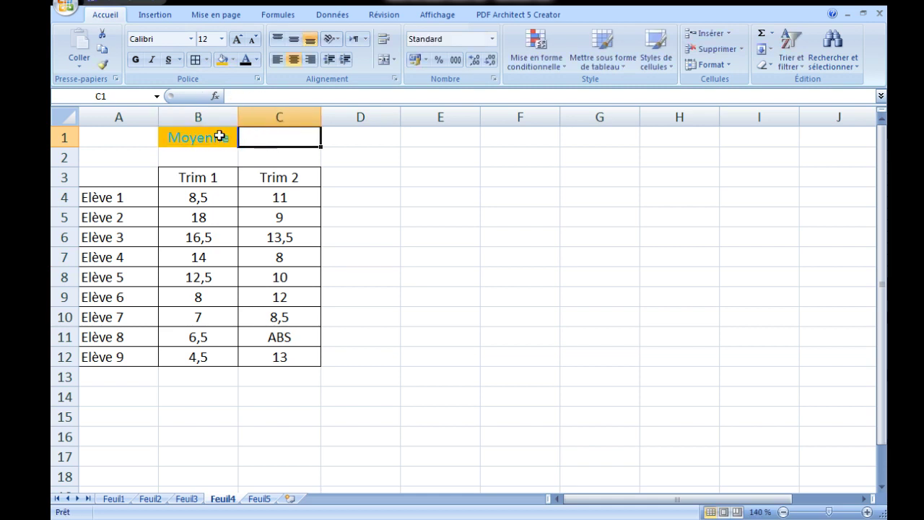
- Make the Moyenne heading in B1 black and copy the cell to A15
left_click(218, 137)
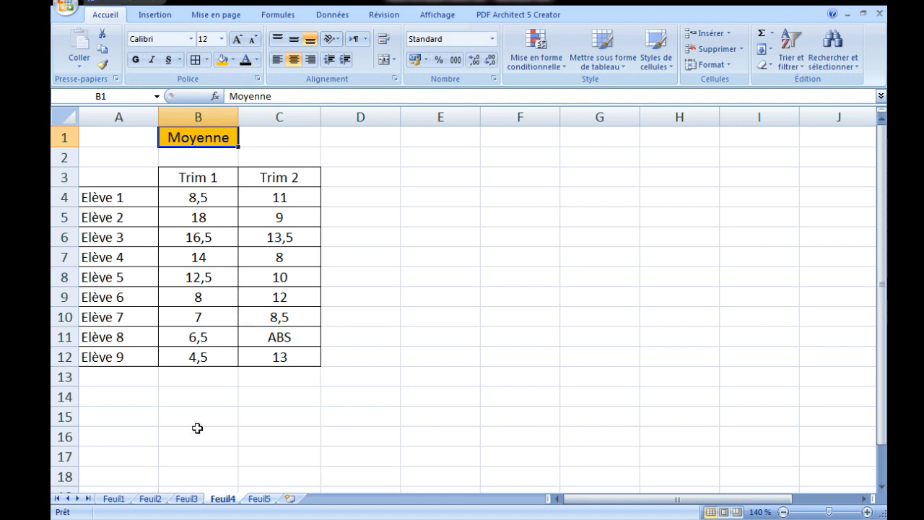
key("ctrl+c")
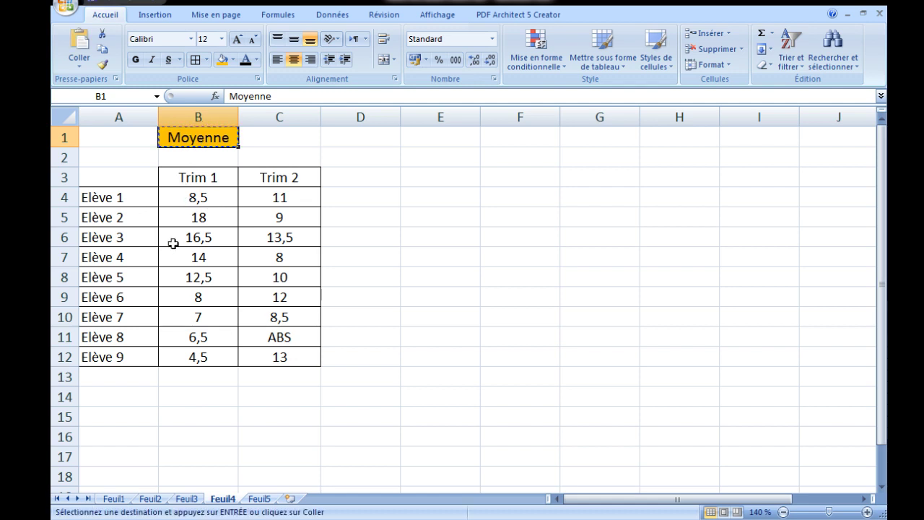
left_click(118, 412)
key("ctrl+v")
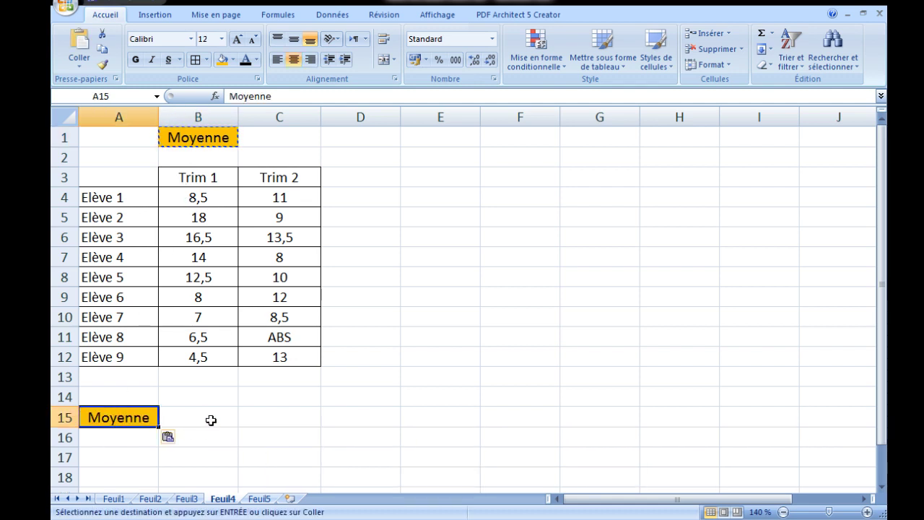
- Move the Trim 2 column from C3:C12 away from the table to G3:G12
left_click(213, 424)
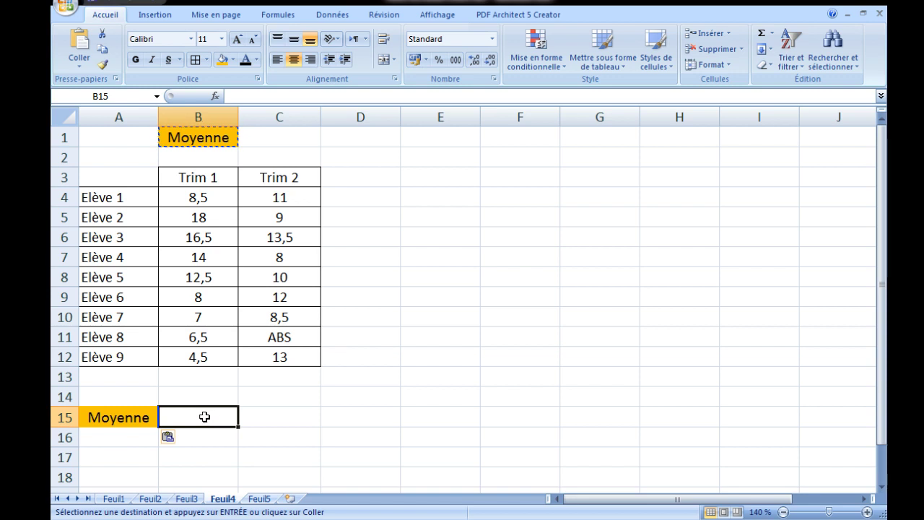
double_click(206, 418)
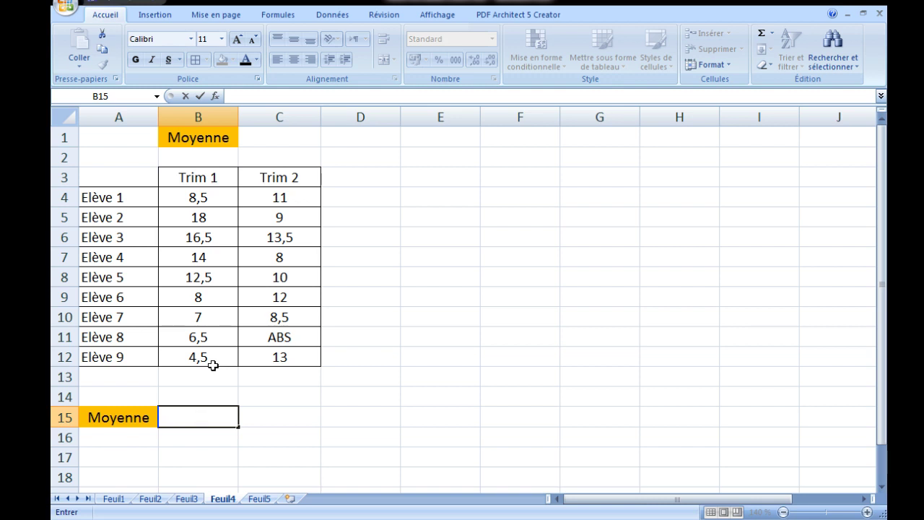
left_click_drag(280, 178, 287, 357)
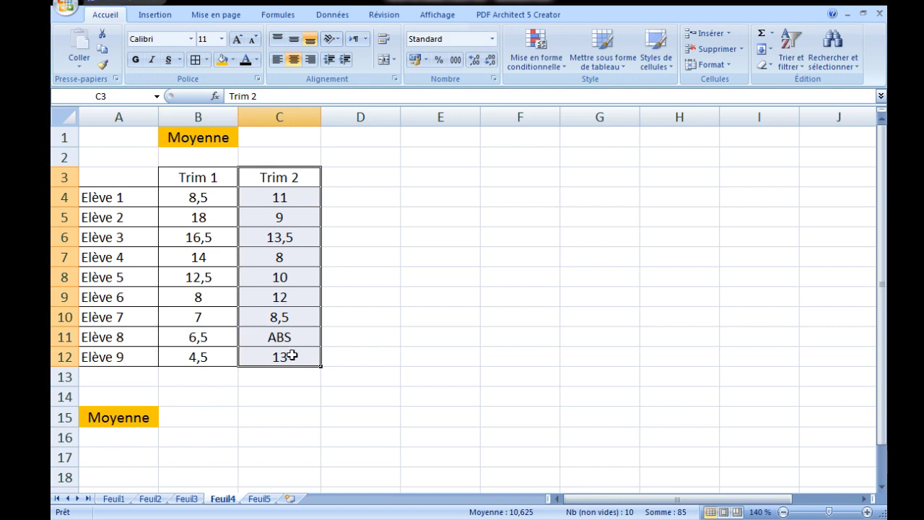
key("ctrl+c")
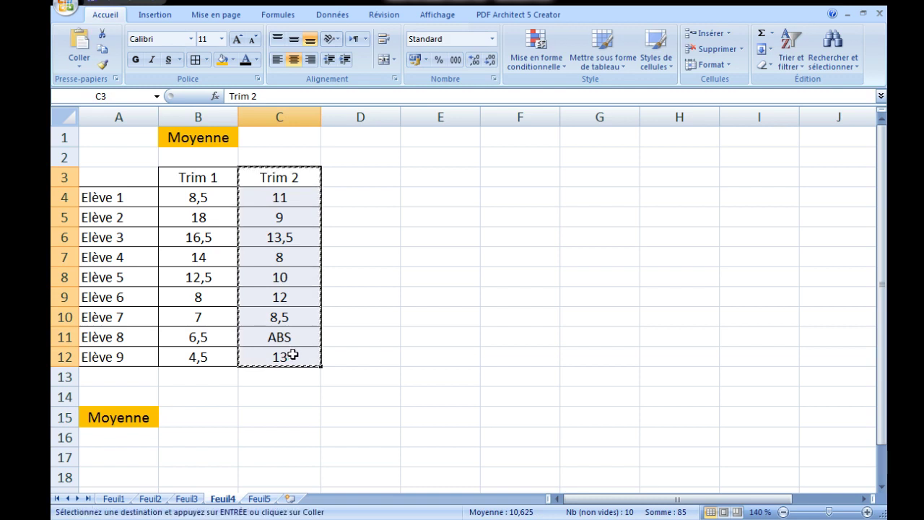
left_click(608, 178)
key("ctrl+v")
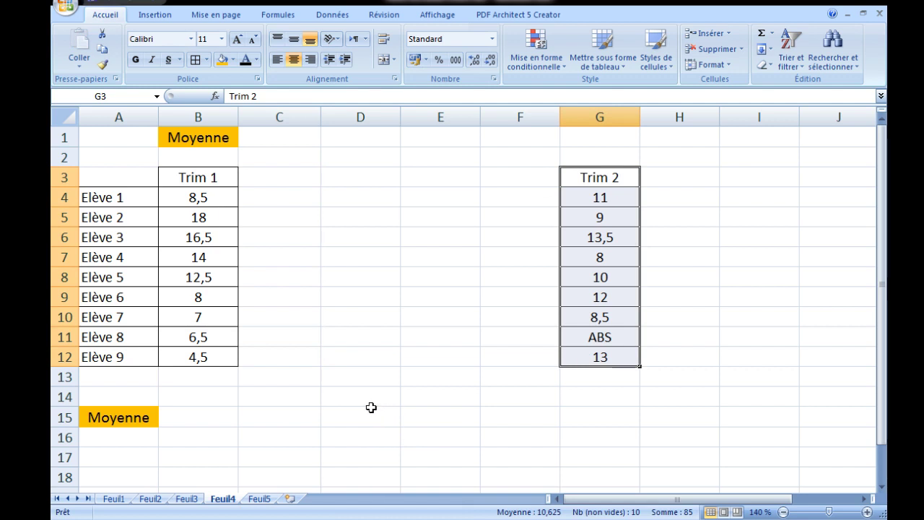
- Calculate the Trim 1 average in B15 with the formula =somme(B4:B12)/9
left_click(211, 417)
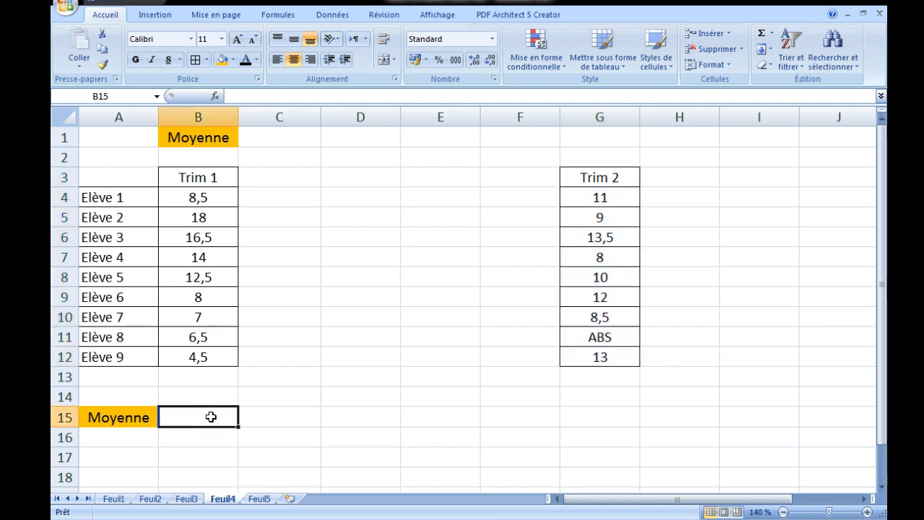
double_click(210, 417)
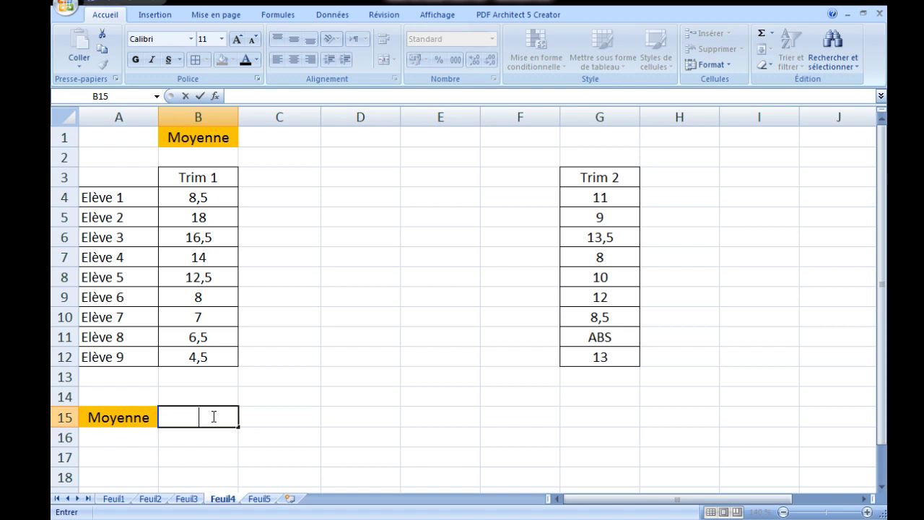
type("=")
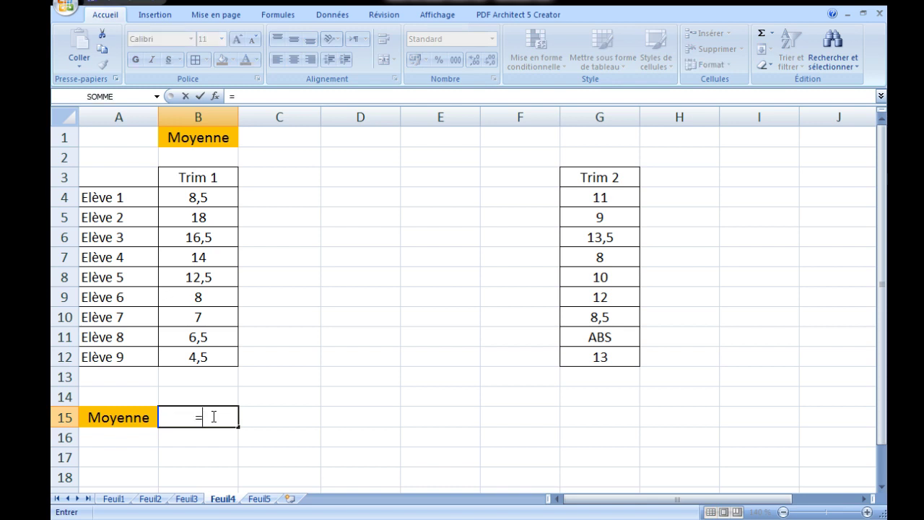
type("somme")
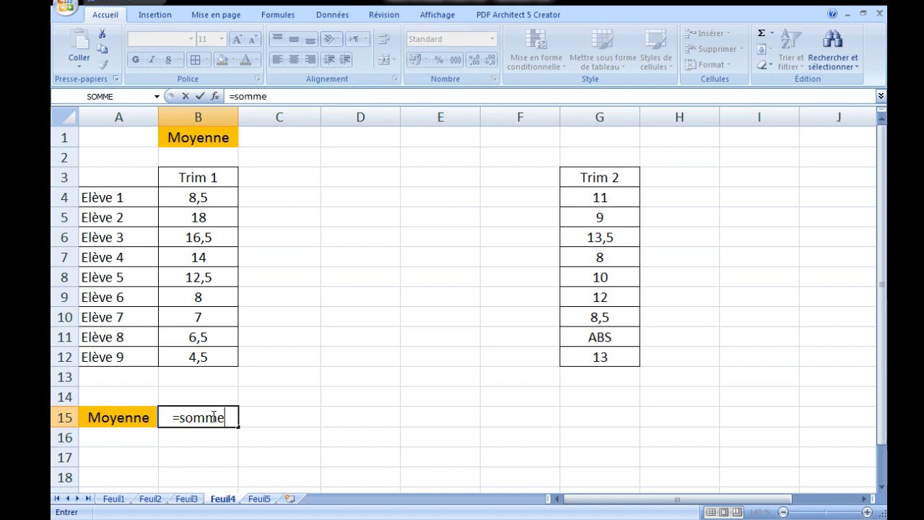
type("(")
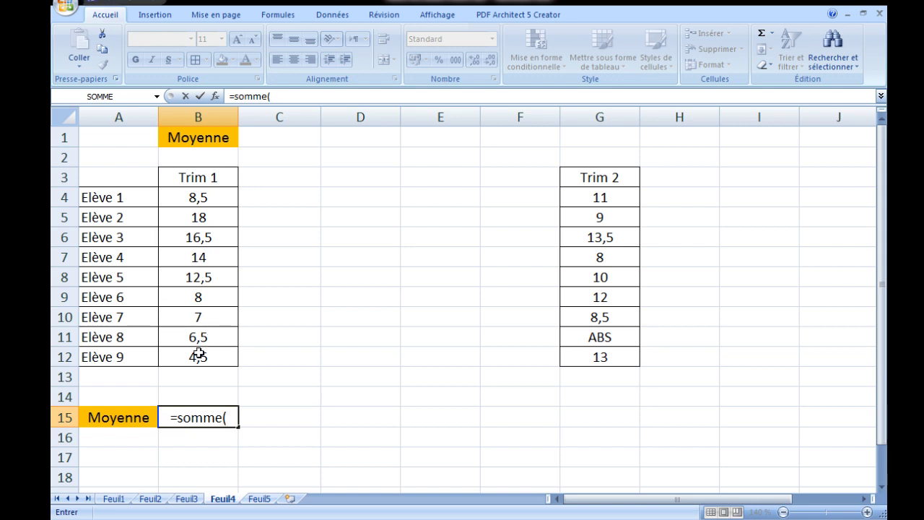
left_click_drag(193, 197, 196, 352)
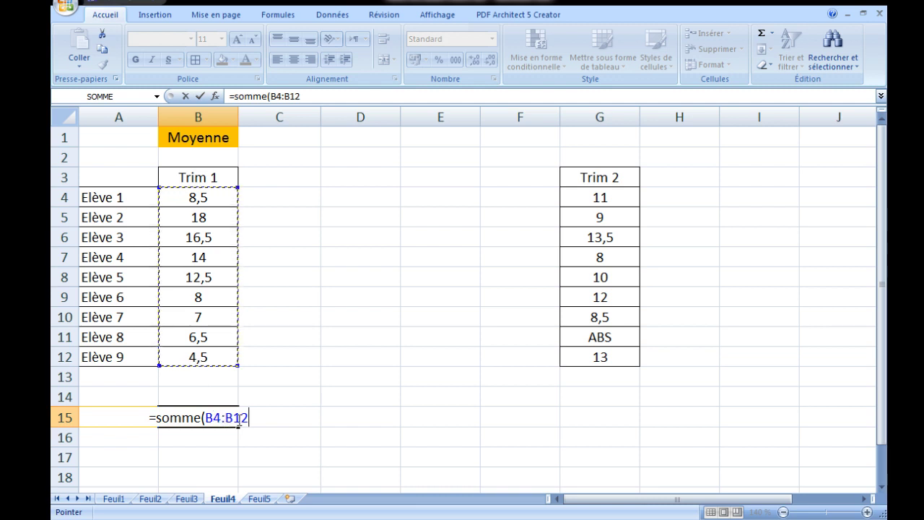
type(")")
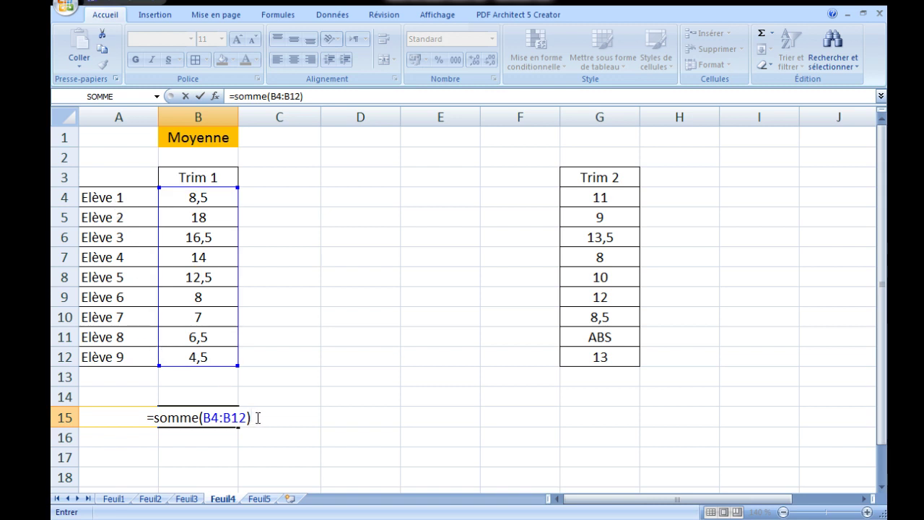
type("/9")
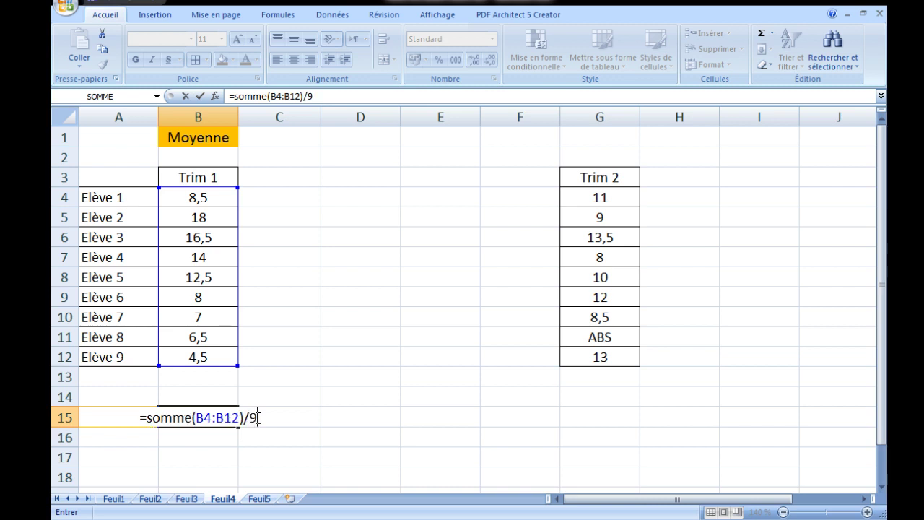
key("Return")
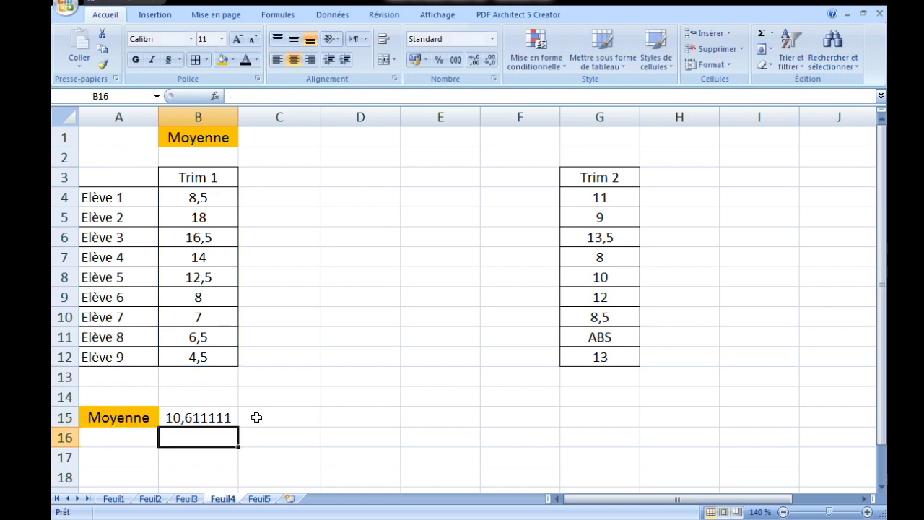
- Reduce the average in B15 to one decimal place
left_click(233, 416)
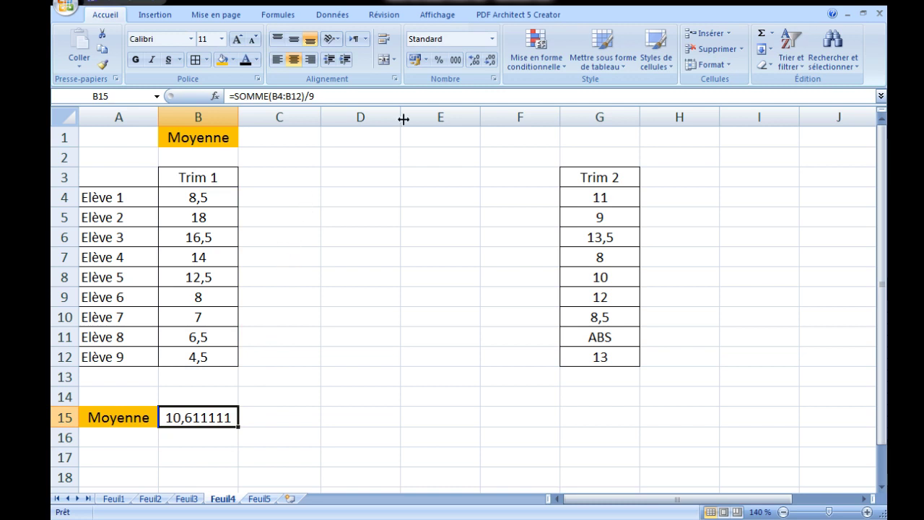
left_click(489, 60)
left_click(489, 60)
left_click(488, 60)
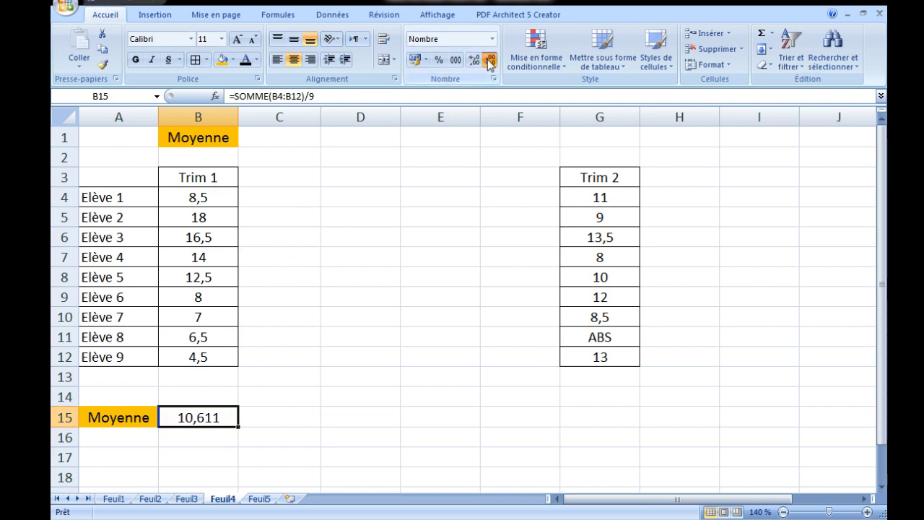
left_click(489, 60)
left_click(489, 60)
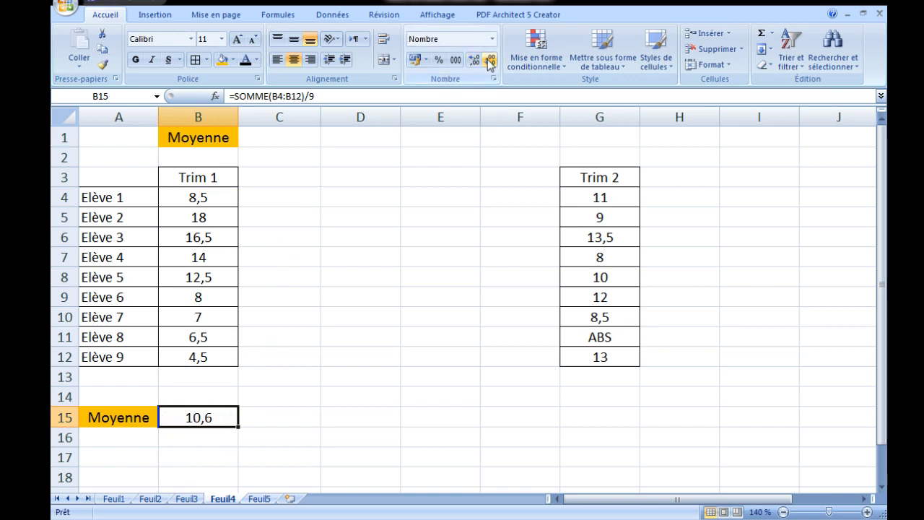
- Calculate the Trim 1 average in B16 with the formula =moyenne(B4:B12)
left_click(217, 441)
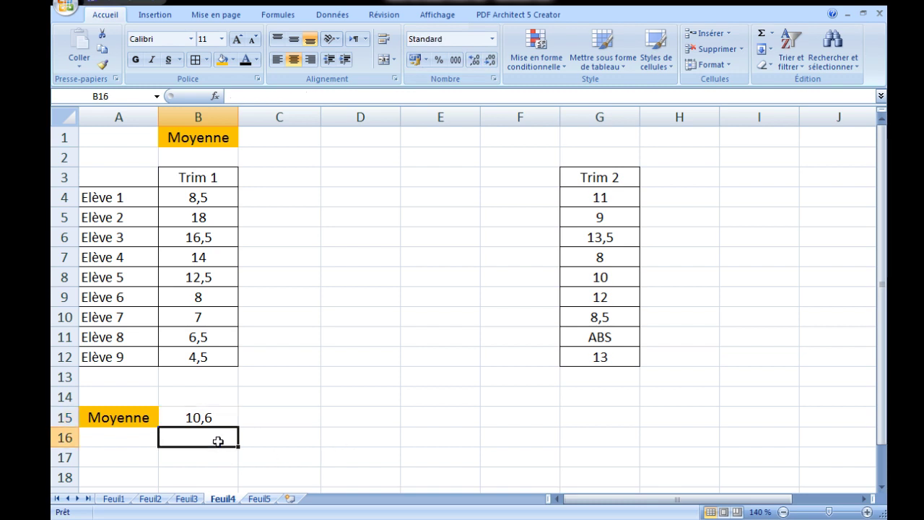
type("=")
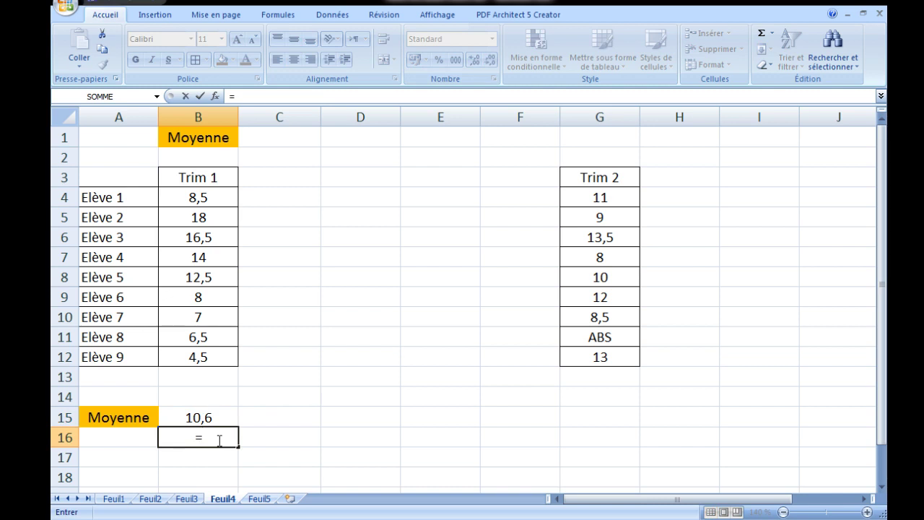
type("moyenne")
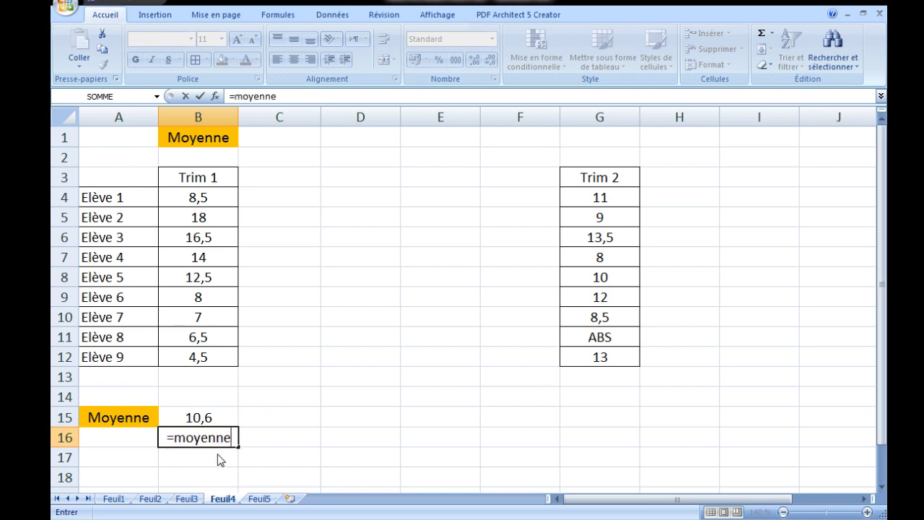
type("(")
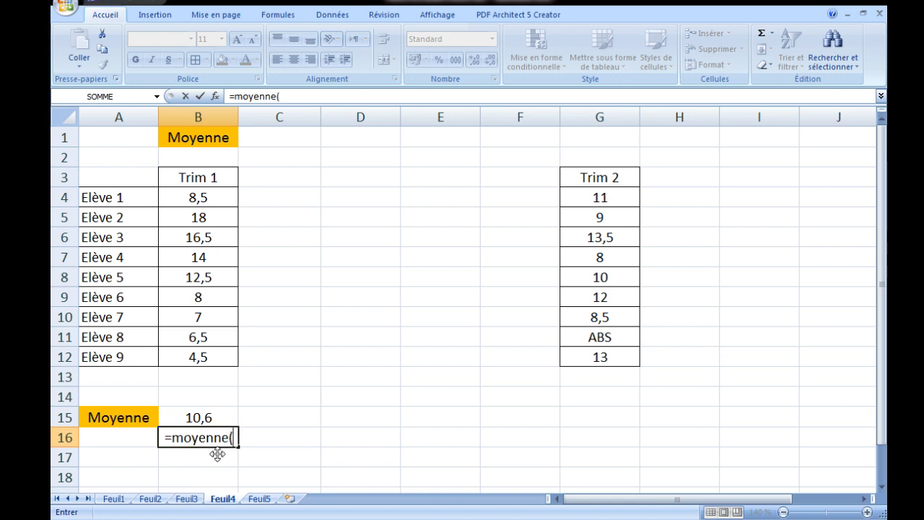
left_click(200, 200)
left_click_drag(201, 200, 211, 353)
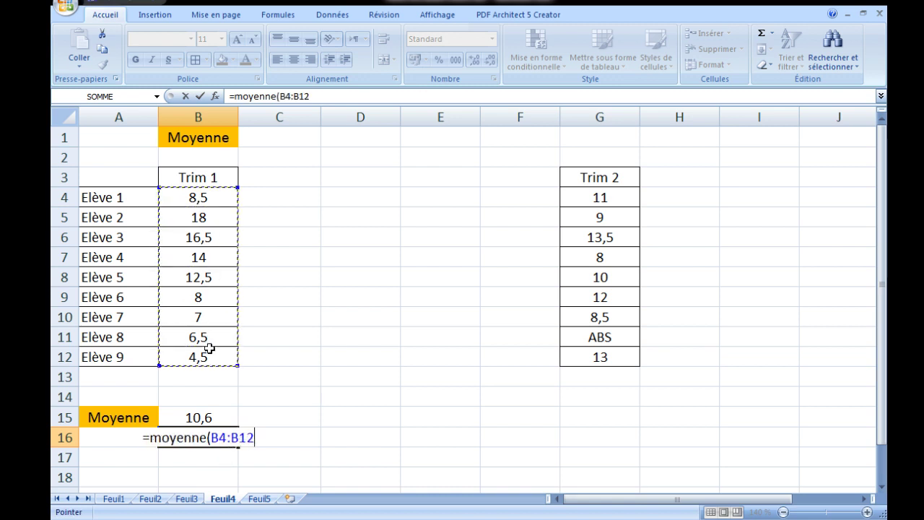
type(")")
key("Return")
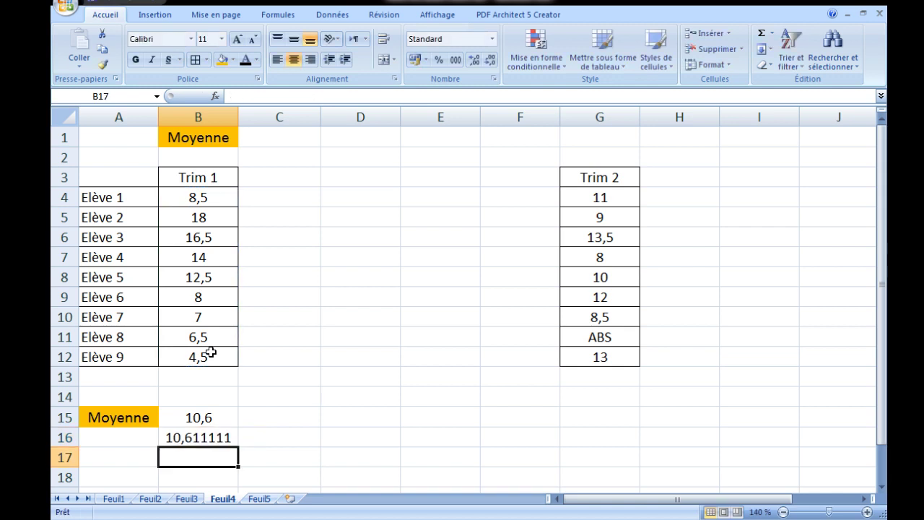
- Reduce the average in B16 to one decimal place
left_click(208, 438)
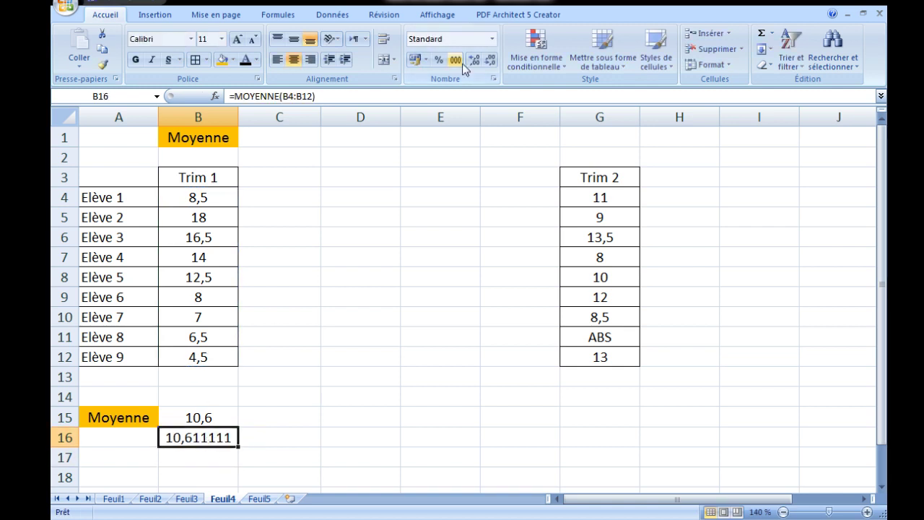
left_click(491, 60)
left_click(491, 60)
left_click(490, 61)
left_click(491, 61)
left_click(491, 60)
left_click(491, 60)
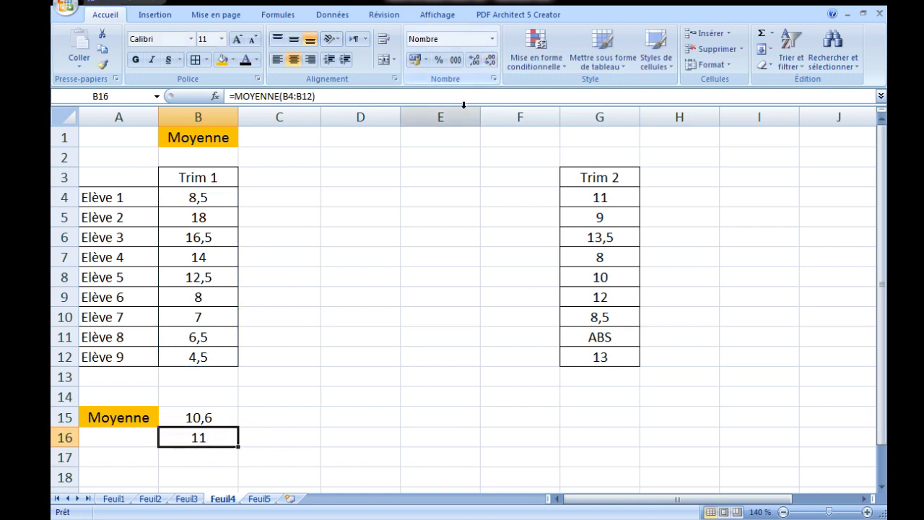
left_click(474, 61)
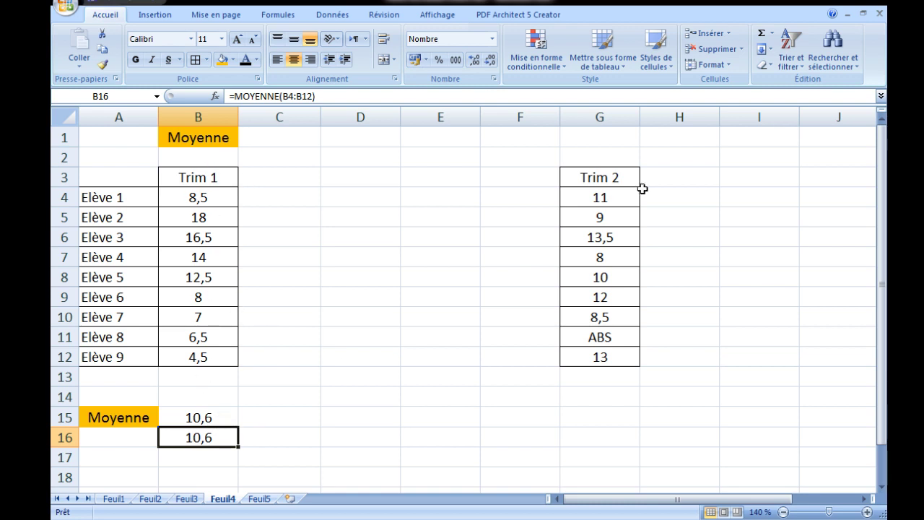
- Calculate the Trim 2 average in G15 with the formula =moyenne(G4:G12)
left_click(599, 416)
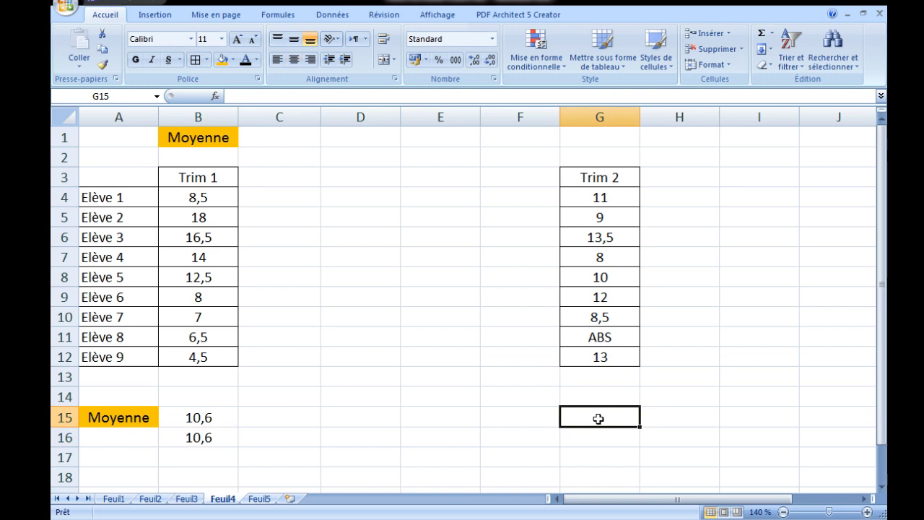
type("=")
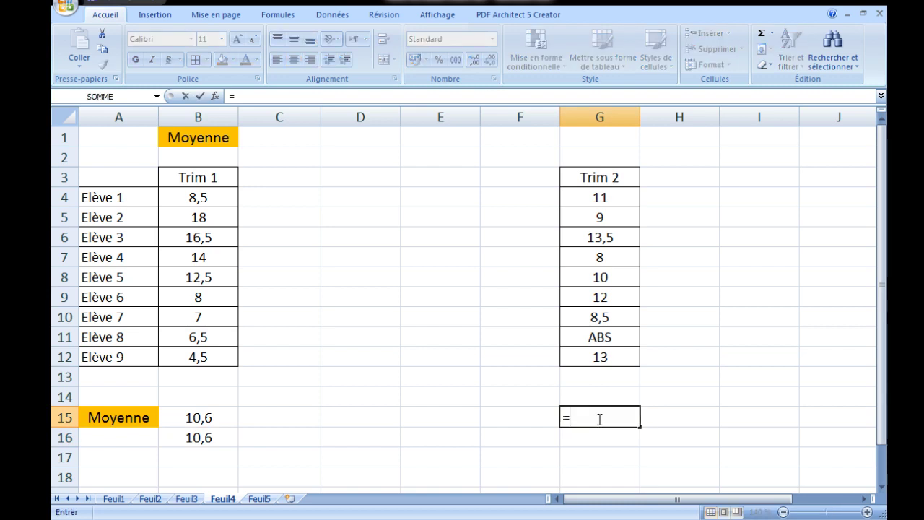
type("moyenne(")
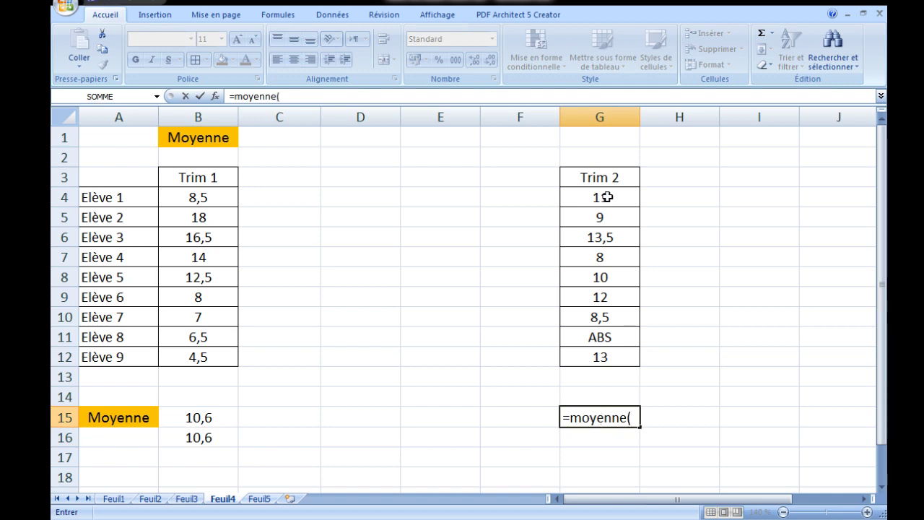
left_click_drag(607, 196, 612, 351)
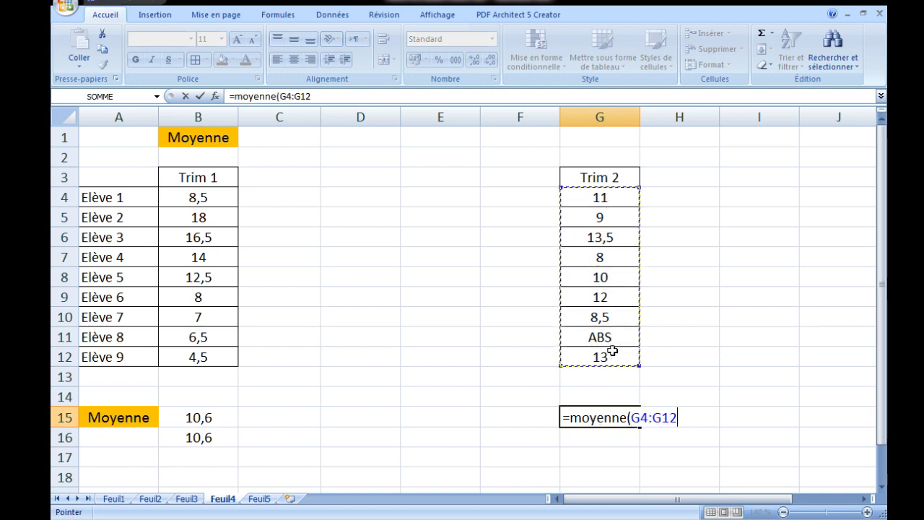
type(")")
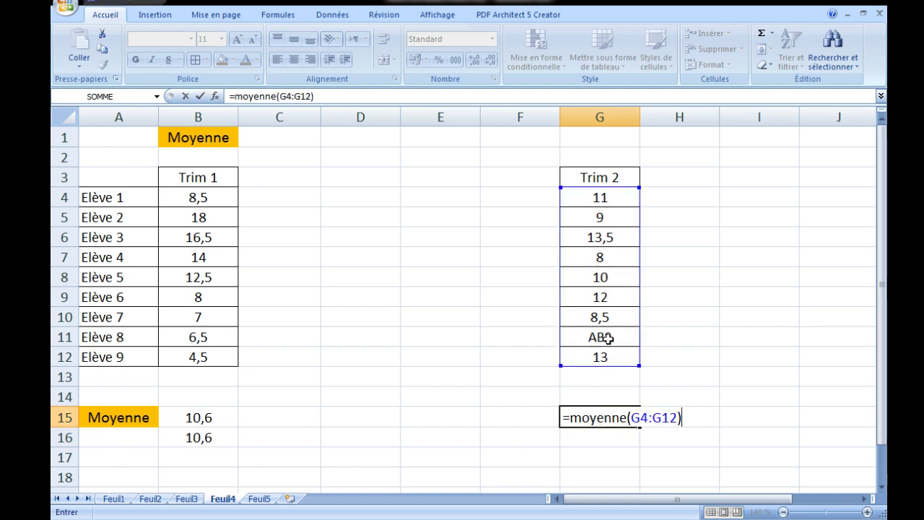
key("Return")
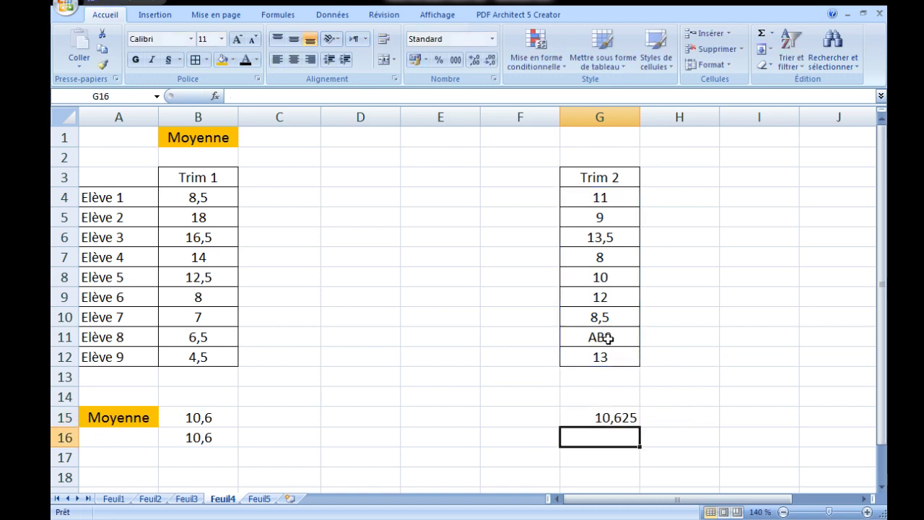
- Reduce the Trim 2 average in G15 to one decimal place
left_click(612, 417)
left_click(490, 60)
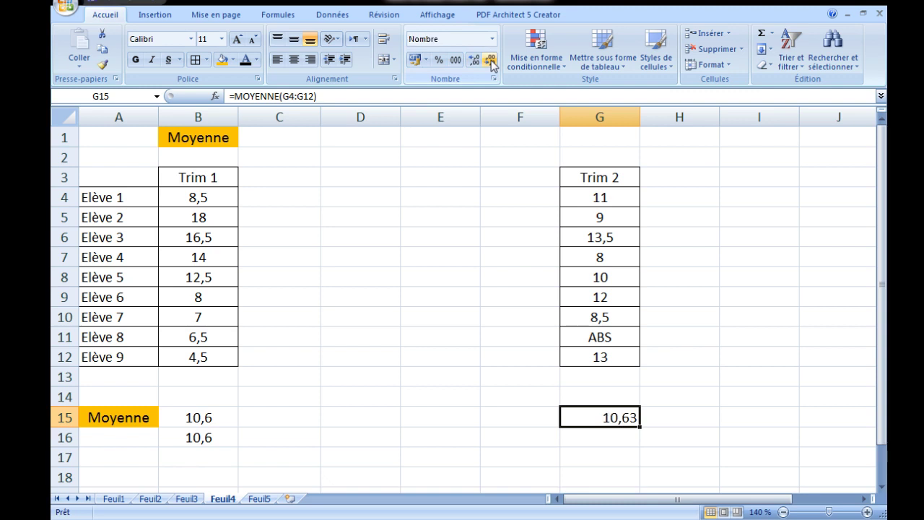
left_click(490, 60)
- Copy the Moyenne label from A15 to F15, beside the Trim 2 average
left_click(118, 418)
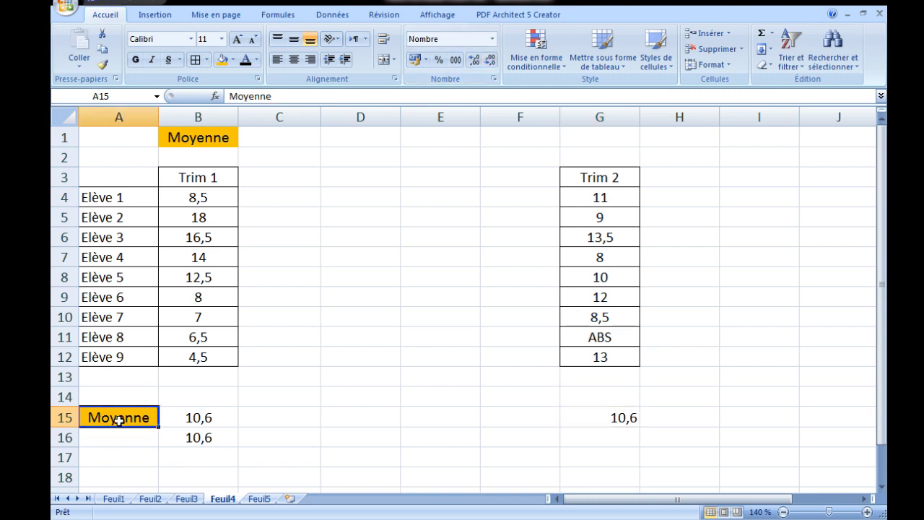
key("ctrl+c")
left_click(528, 410)
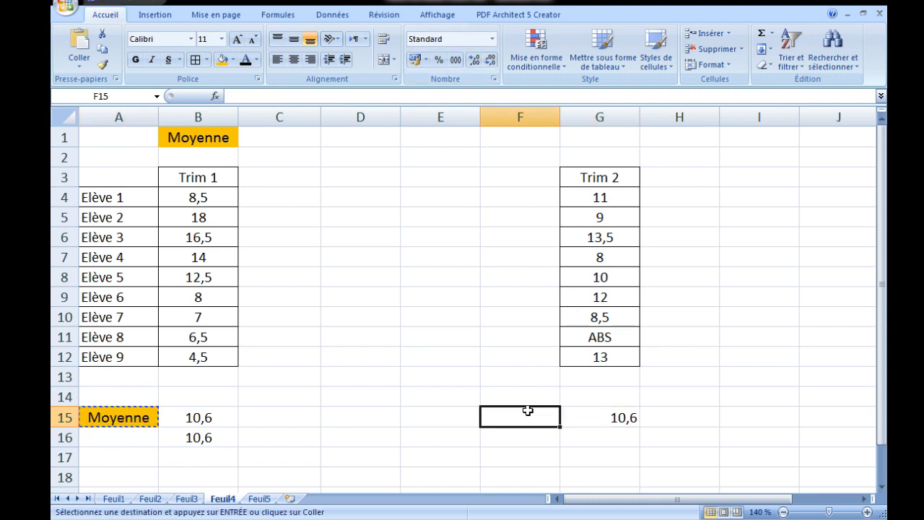
key("ctrl+v")
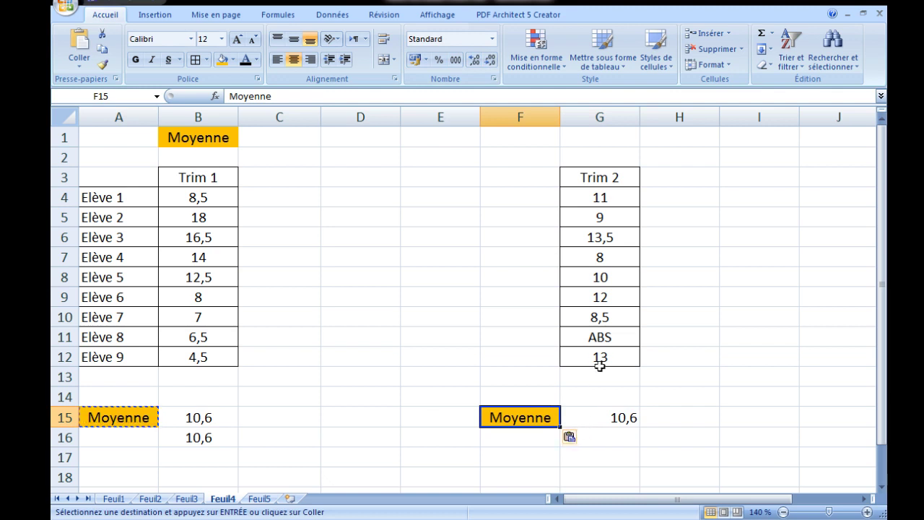
- Delete the duplicate Trim 1 average from B16
left_click(229, 441)
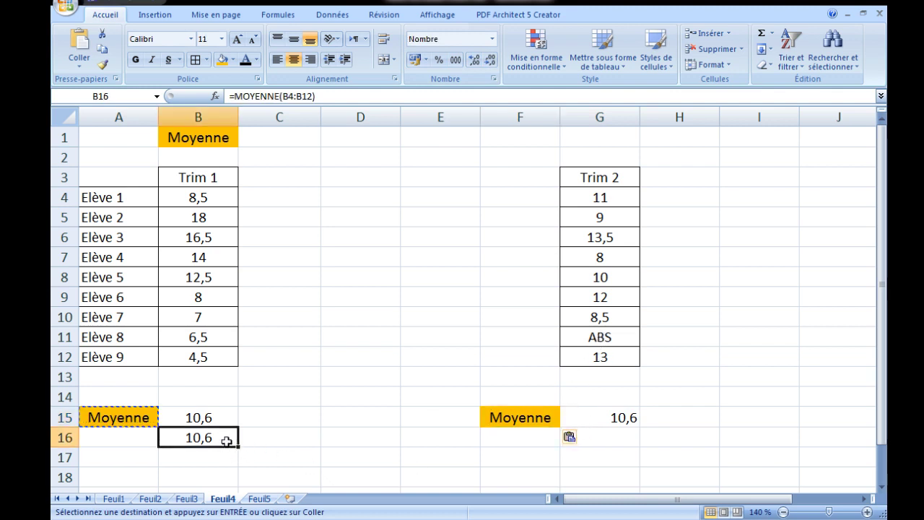
key("Delete")
left_click(303, 452)
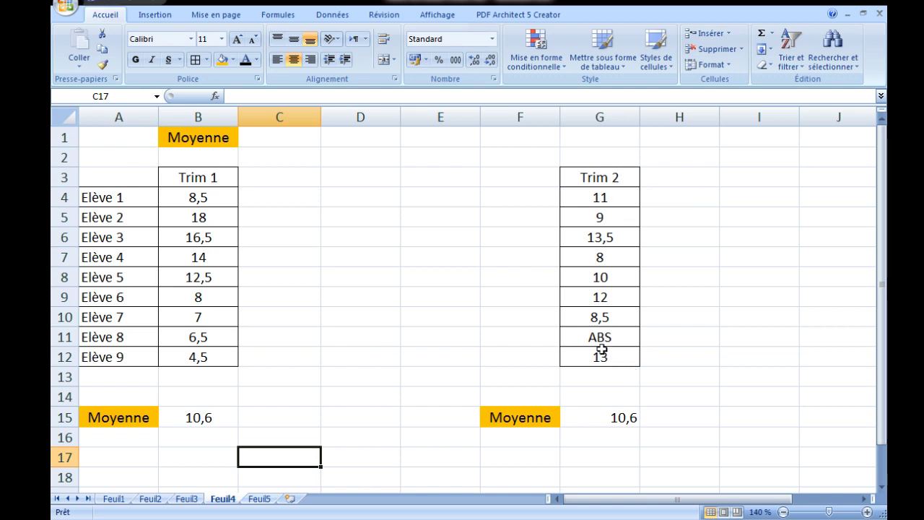
- Enter the heading Médiane in D1 and fill the cell with yellow
left_click(340, 137)
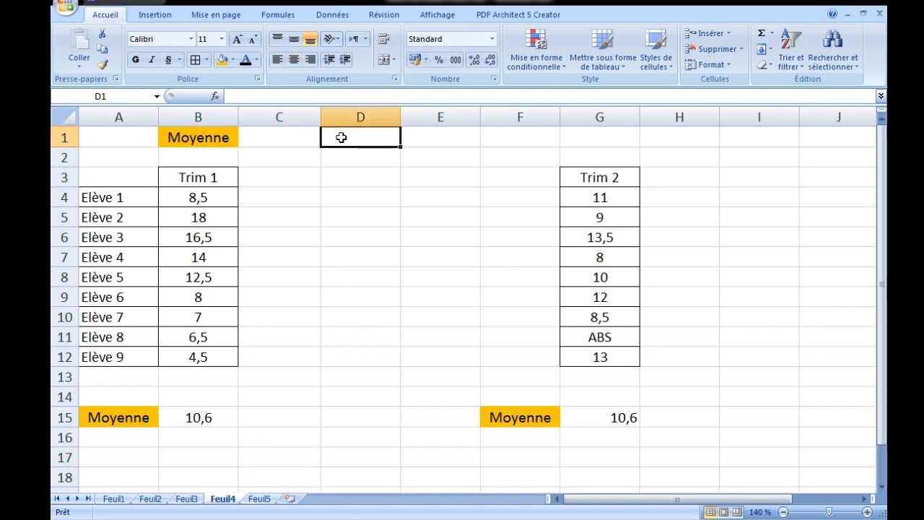
type("Médi")
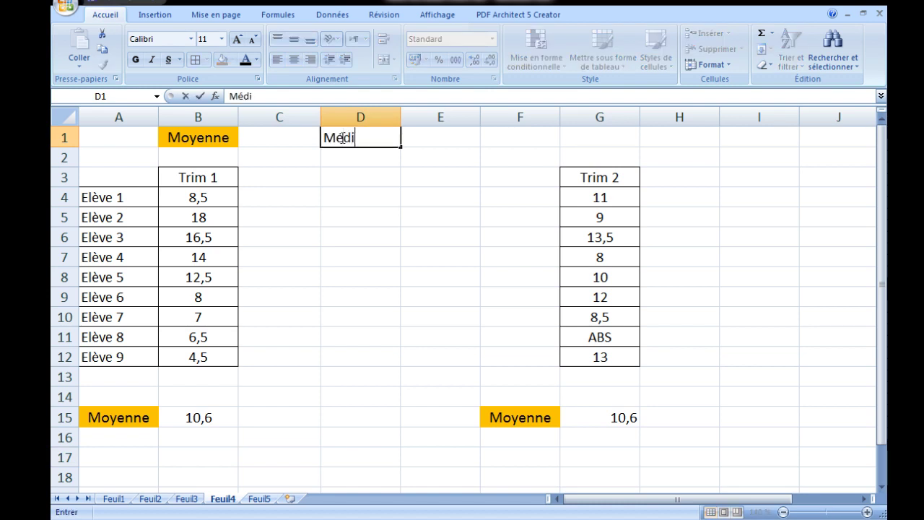
type("ane")
left_click(365, 175)
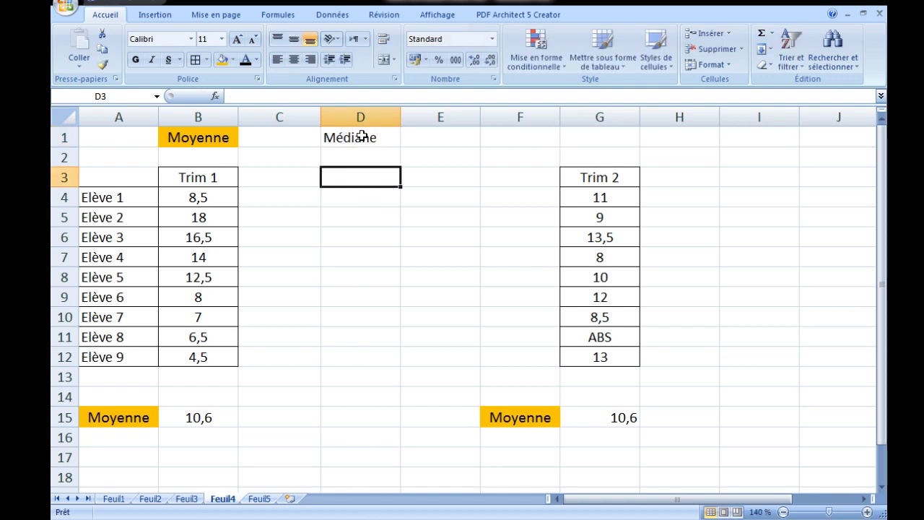
left_click(360, 136)
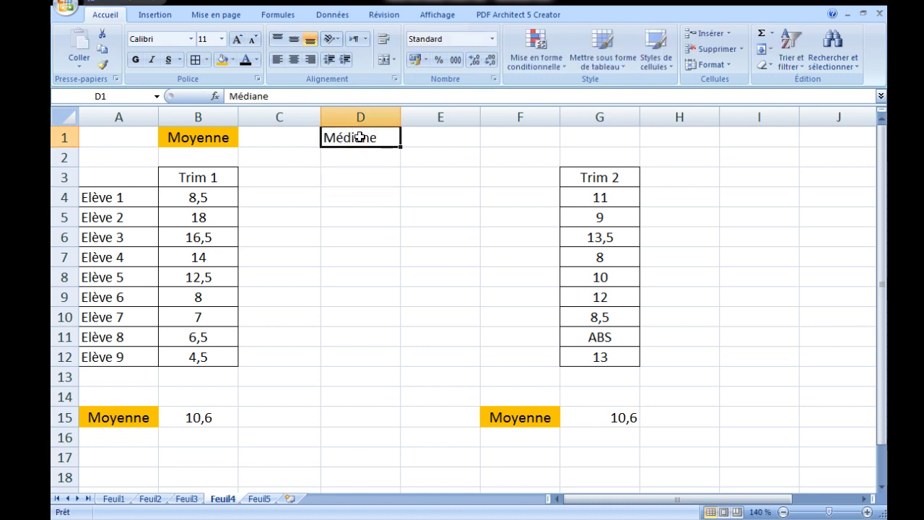
left_click(232, 60)
left_click(395, 255)
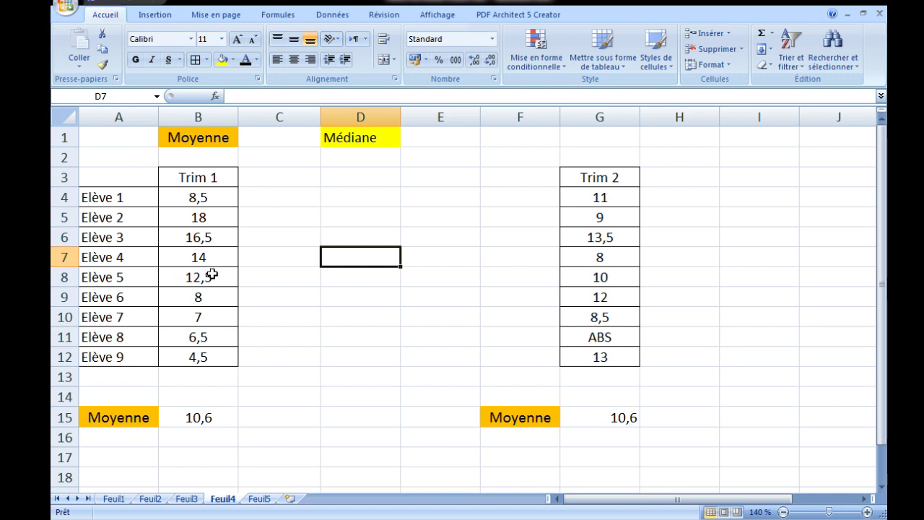
- Clear the student labels from A4:A12
left_click_drag(207, 197, 208, 355)
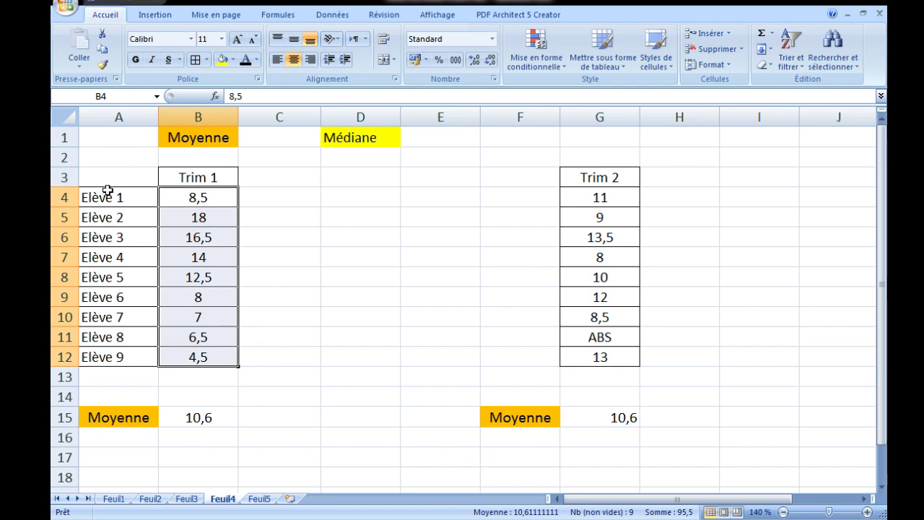
left_click_drag(108, 193, 115, 355)
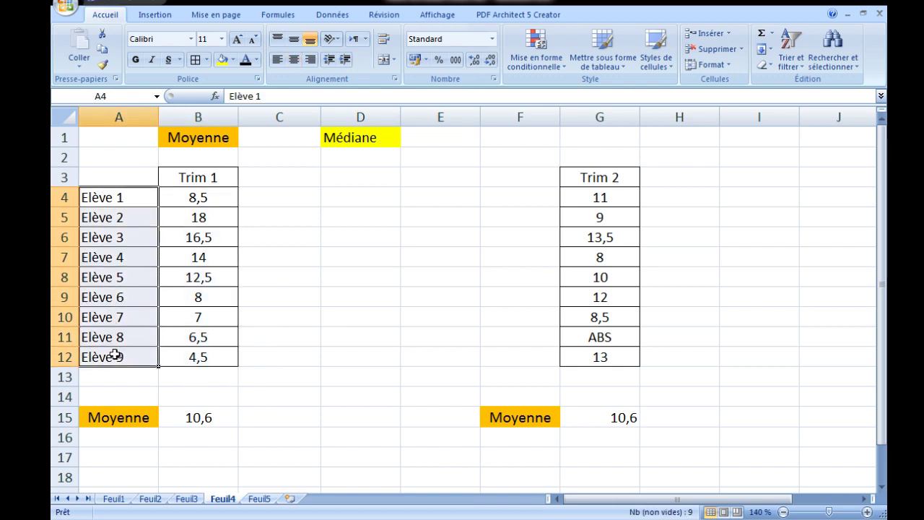
key("Delete")
left_click(363, 278)
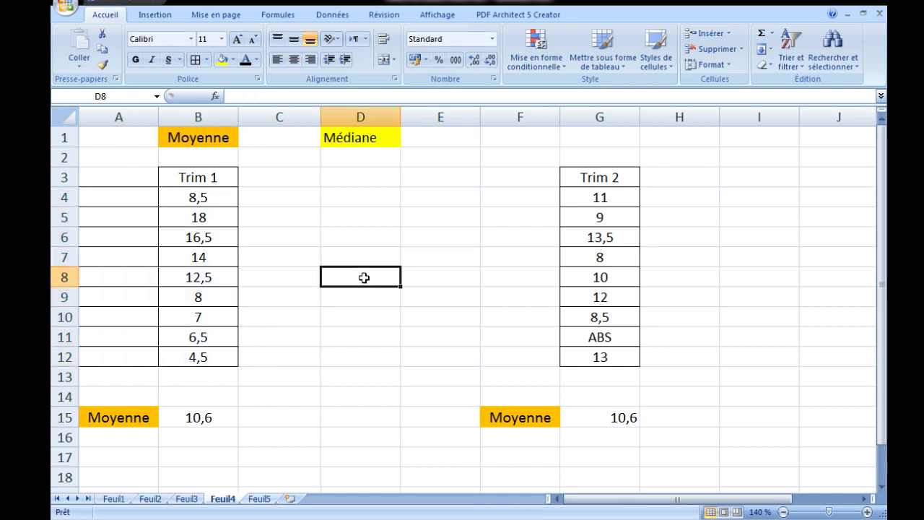
- Try to sort the Trim 1 grades in B4:B12 in ascending order
left_click_drag(212, 197, 214, 358)
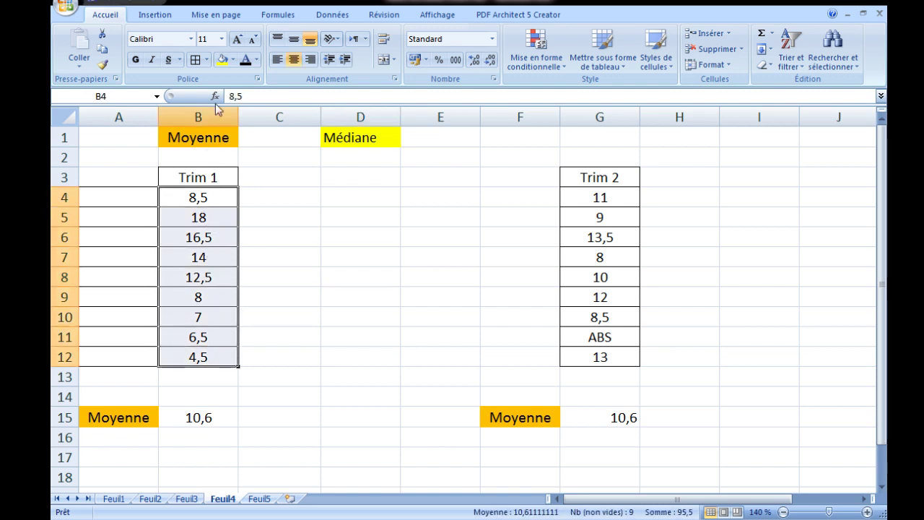
left_click(335, 16)
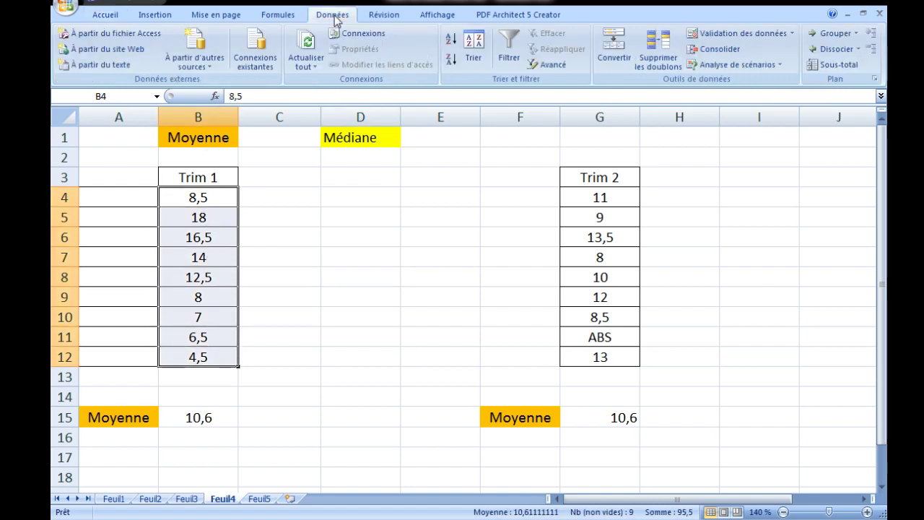
left_click(451, 41)
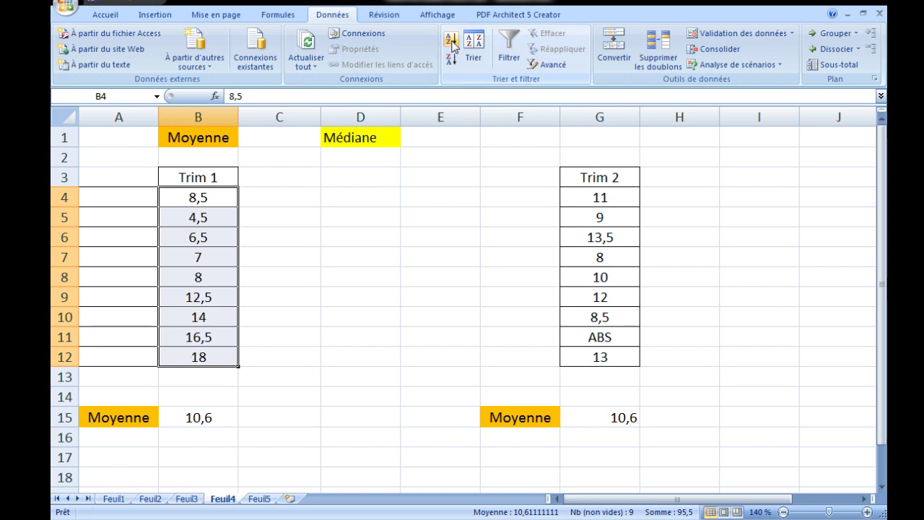
- Sort the Trim 1 column in ascending order using the range B3:B12, including its header
left_click(219, 196)
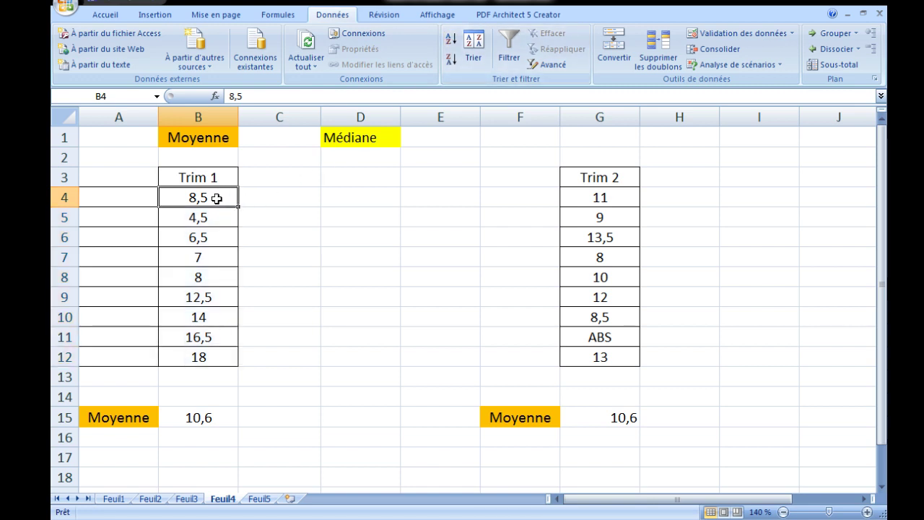
left_click_drag(215, 180, 208, 354)
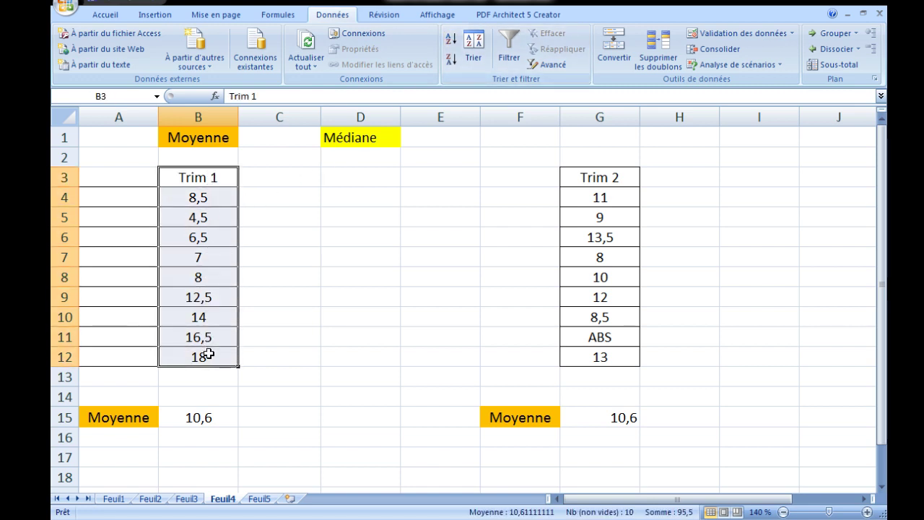
left_click(450, 39)
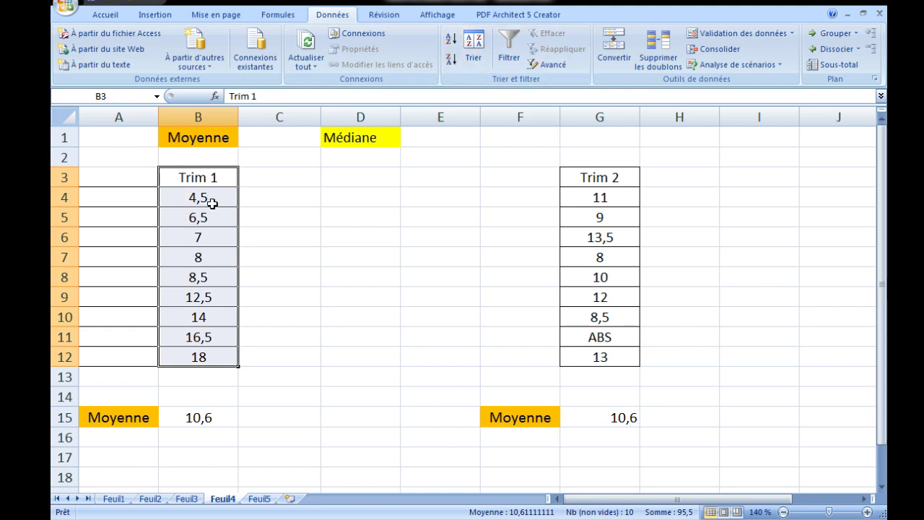
- Highlight the middle Trim 1 grade in B8 with a yellow fill
left_click(220, 291)
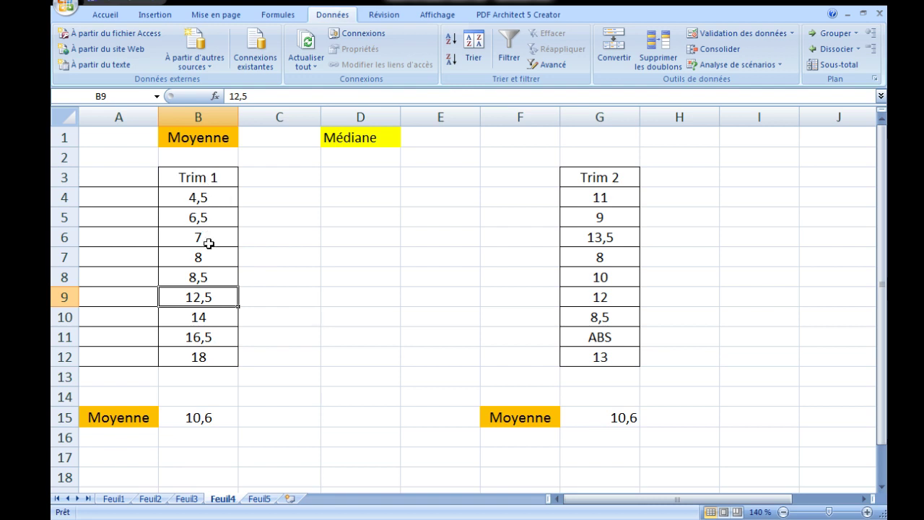
left_click(206, 277)
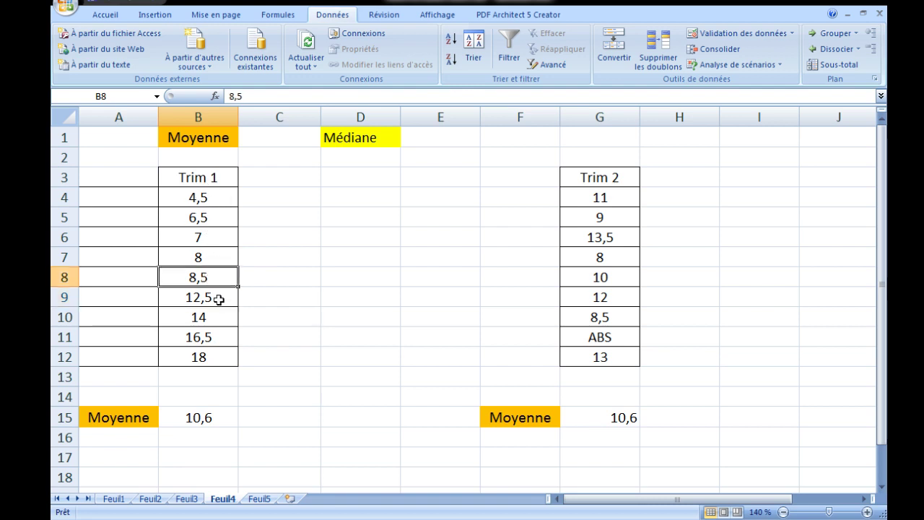
left_click(114, 14)
left_click(224, 59)
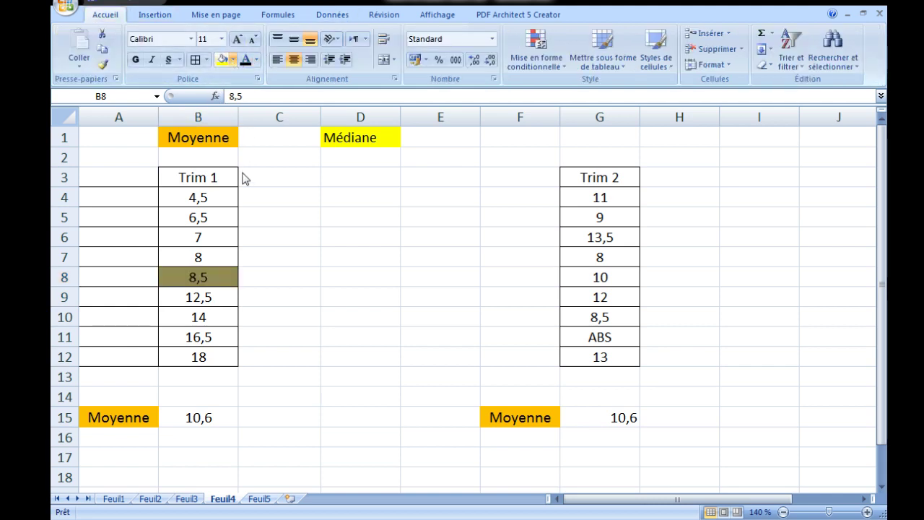
left_click(280, 280)
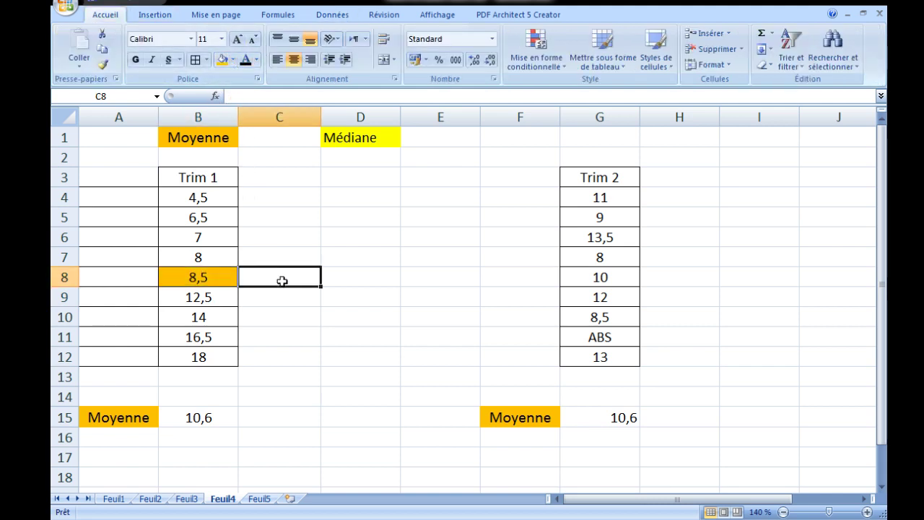
left_click(219, 278)
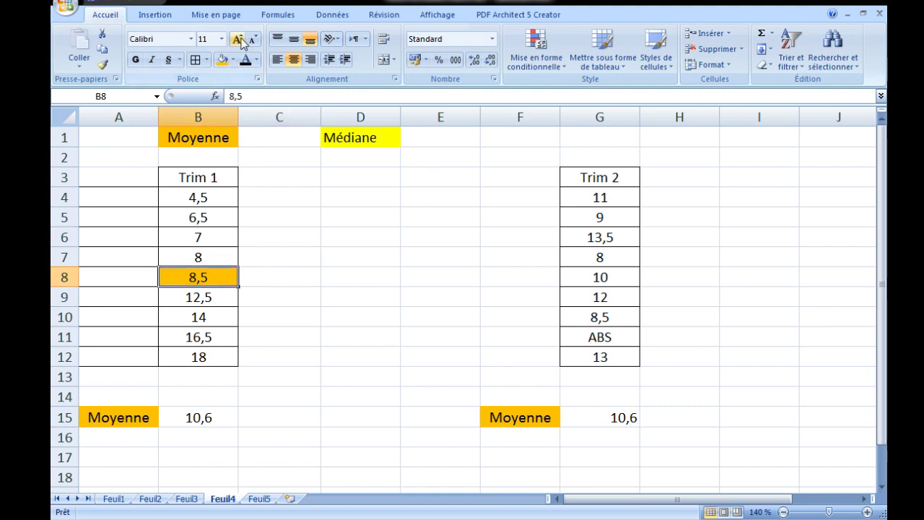
left_click(232, 59)
left_click(256, 171)
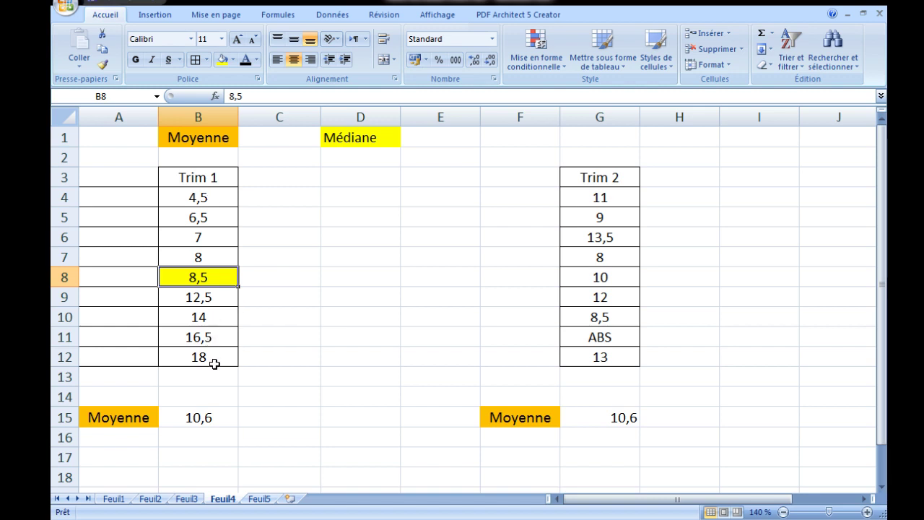
- Copy the Médiane heading from D1 into A16 and enter the median 8,5 in B16
left_click(344, 141)
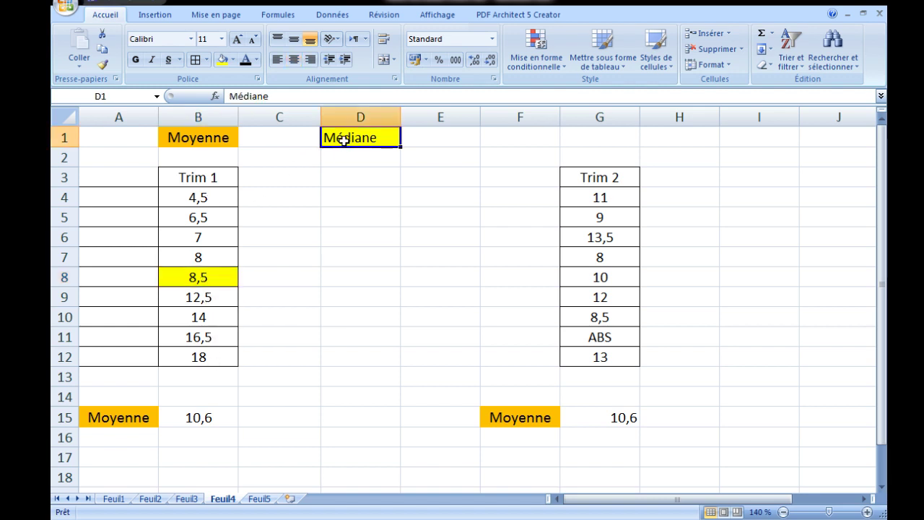
key("ctrl+c")
left_click(123, 436)
key("ctrl+v")
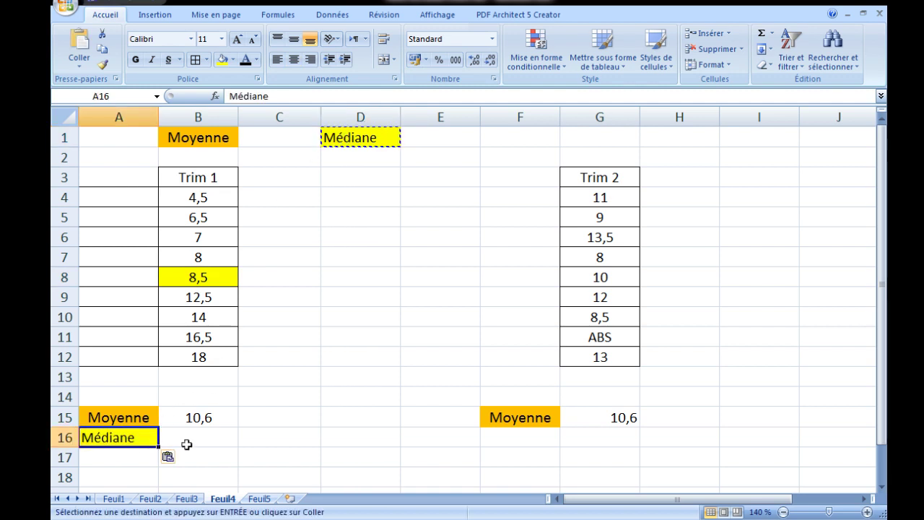
left_click(188, 439)
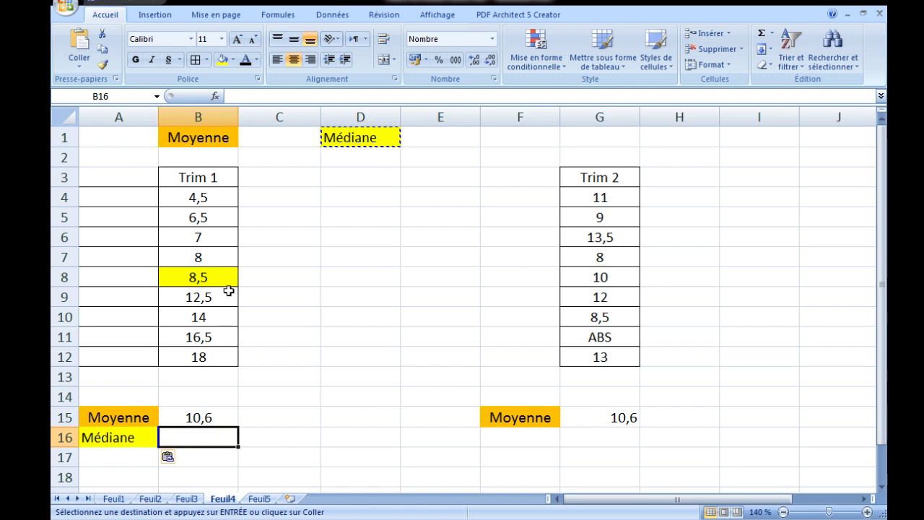
type("8,5")
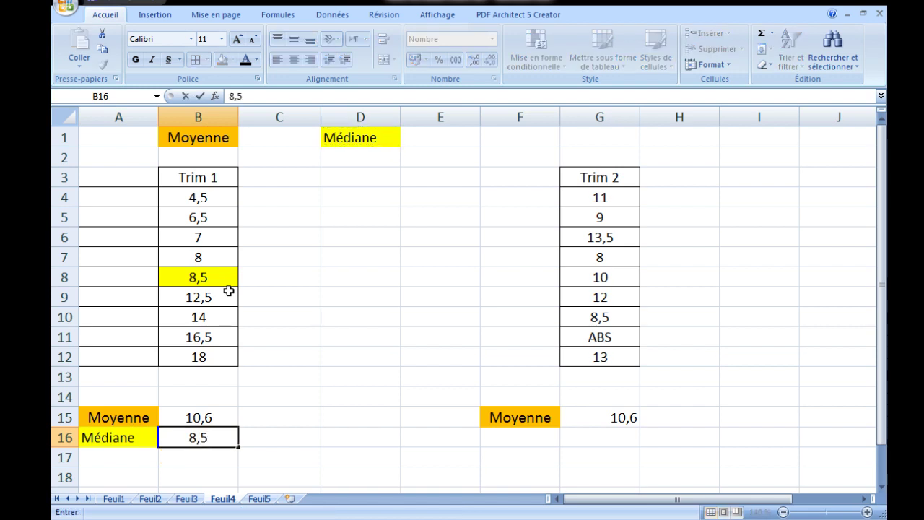
left_click(296, 435)
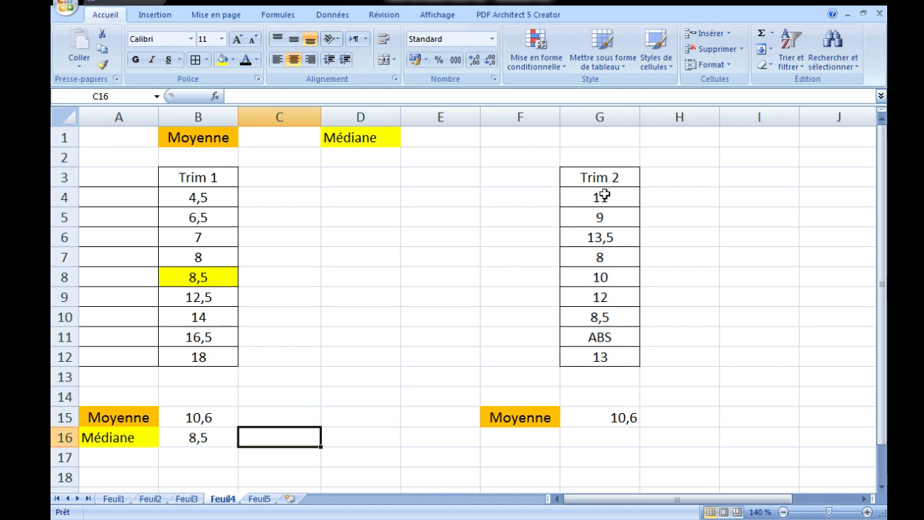
- Try to sort the Trim 2 grades in G4:G12 in ascending order
left_click_drag(603, 197, 630, 368)
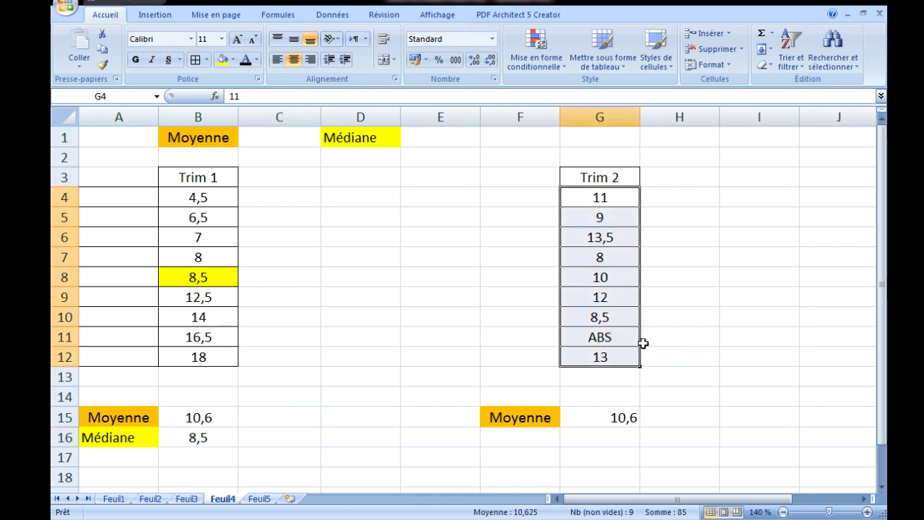
left_click(335, 16)
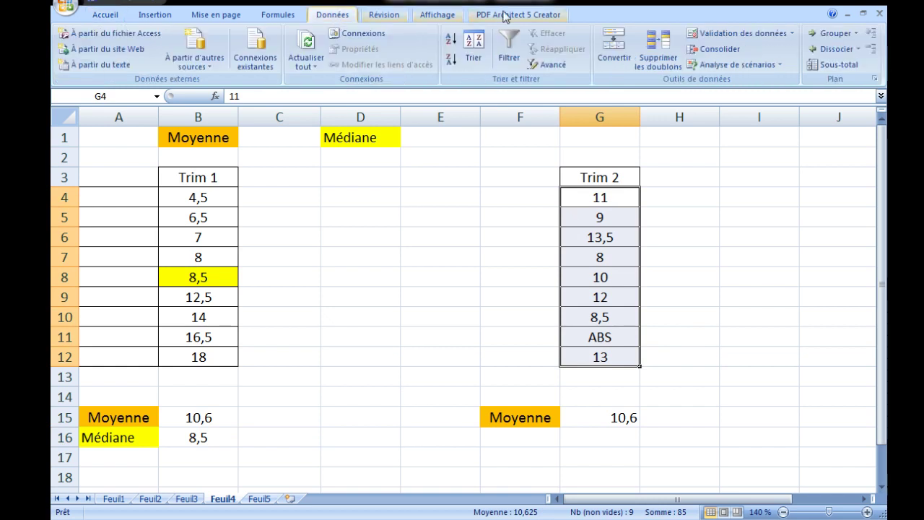
left_click(451, 38)
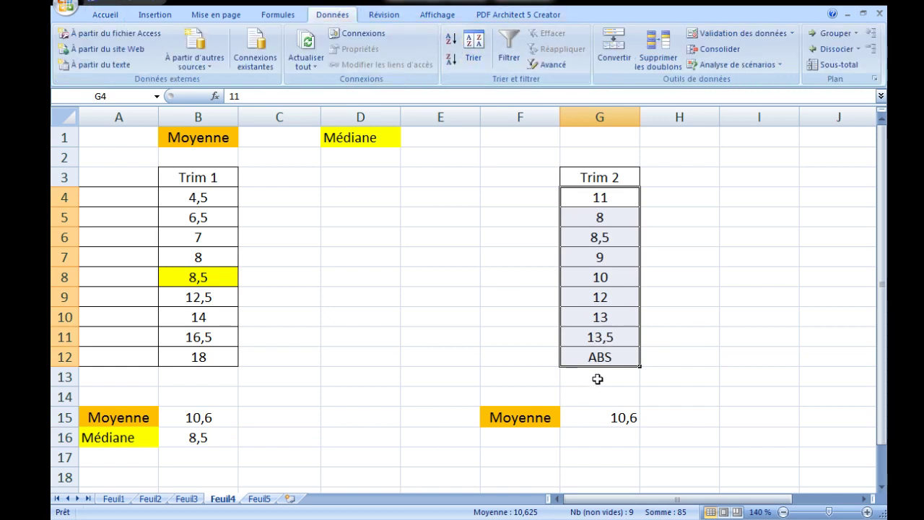
- Clear the ABS entry from G12 and sort the Trim 2 column in ascending order using G3:G11, including its header
left_click(597, 356)
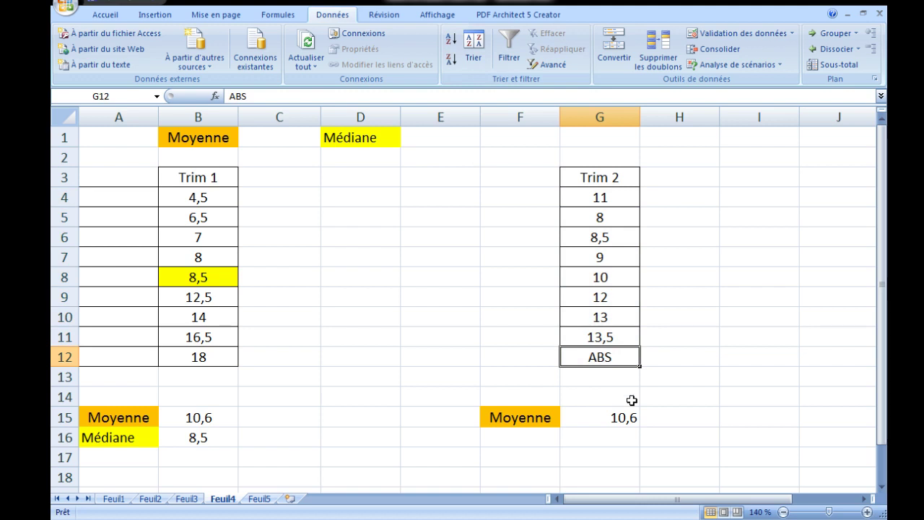
key("Delete")
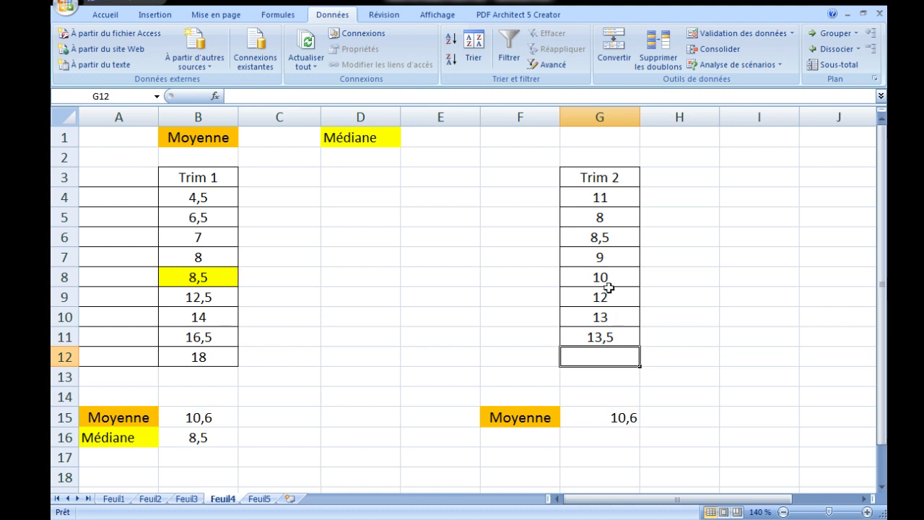
left_click_drag(601, 178, 597, 339)
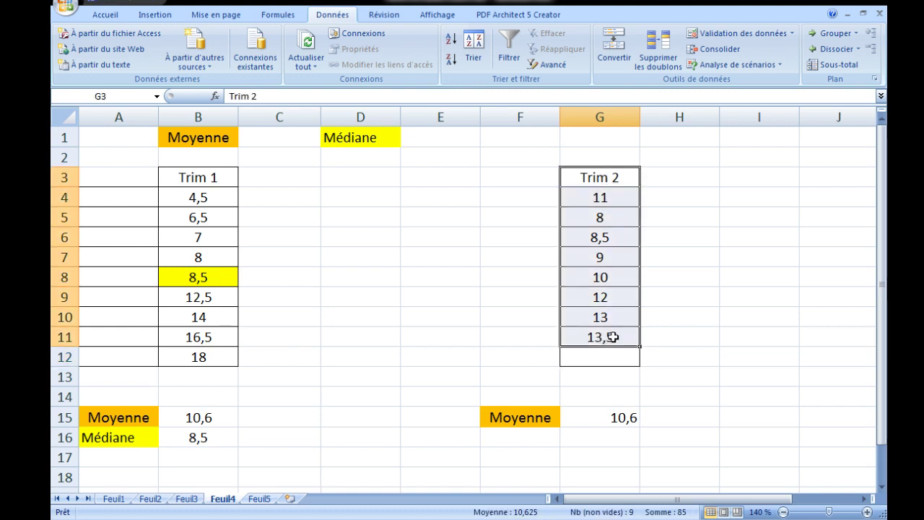
left_click(452, 40)
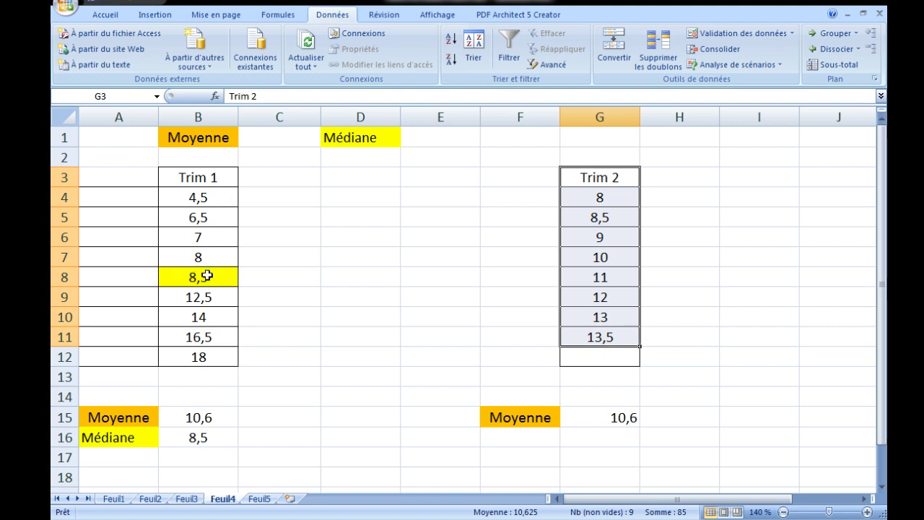
- Insert a blank cell at G8 between the Trim 2 grades 10 and 11, shifting the cells below down
left_click(610, 276)
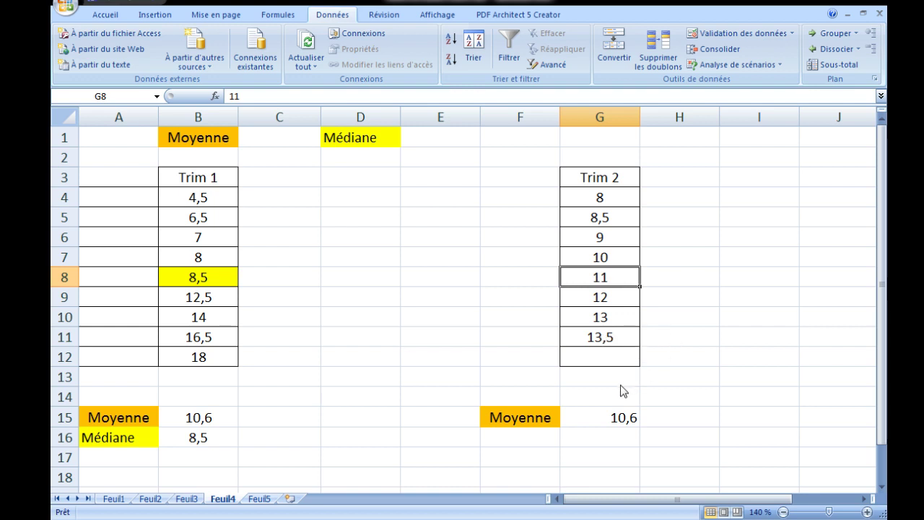
key("ctrl+plus")
key("Return")
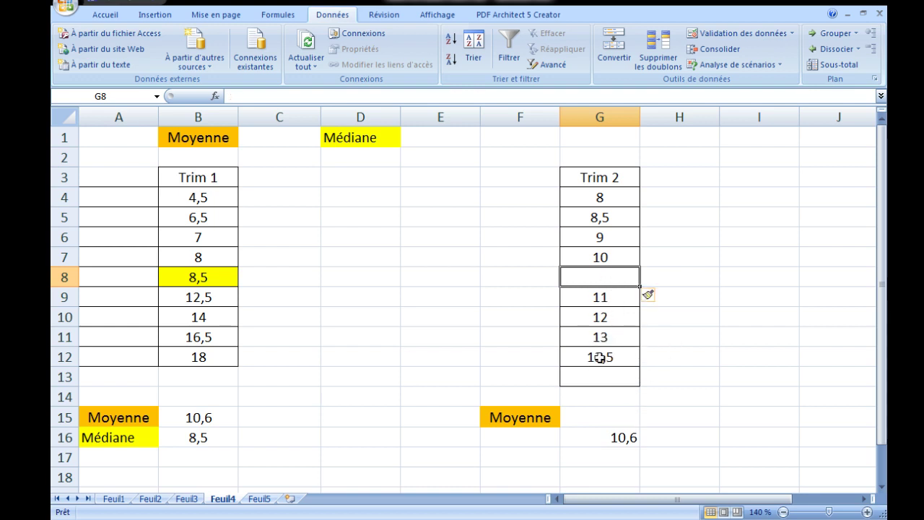
- Move the Trim 2 average from G16 back to G15, beside its Moyenne label
left_click(612, 438)
key("ctrl+c")
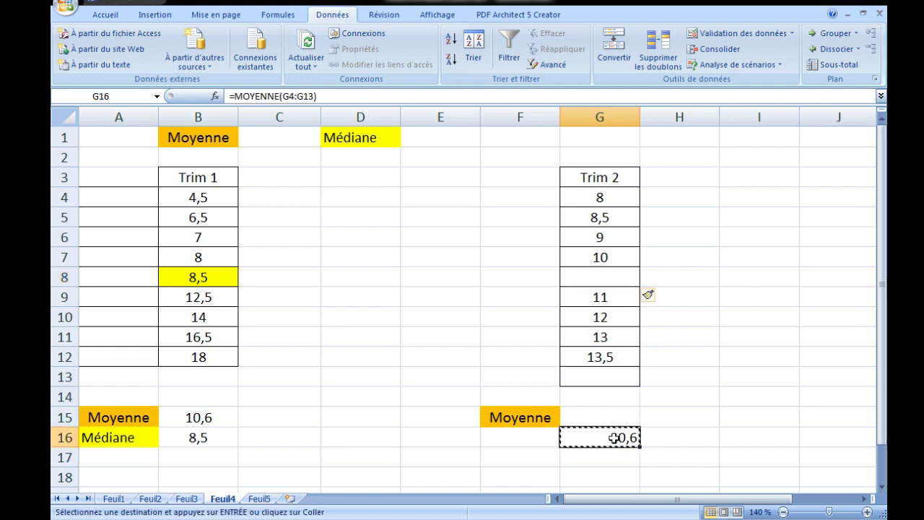
left_click(616, 417)
key("ctrl+v")
left_click(662, 423)
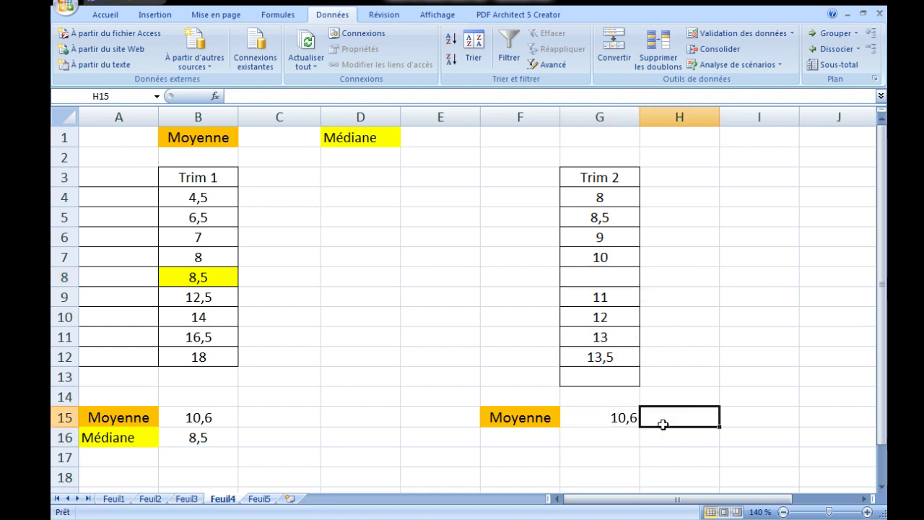
- Fill the blank cell G8 in the Trim 2 column with yellow
left_click(612, 278)
left_click(105, 14)
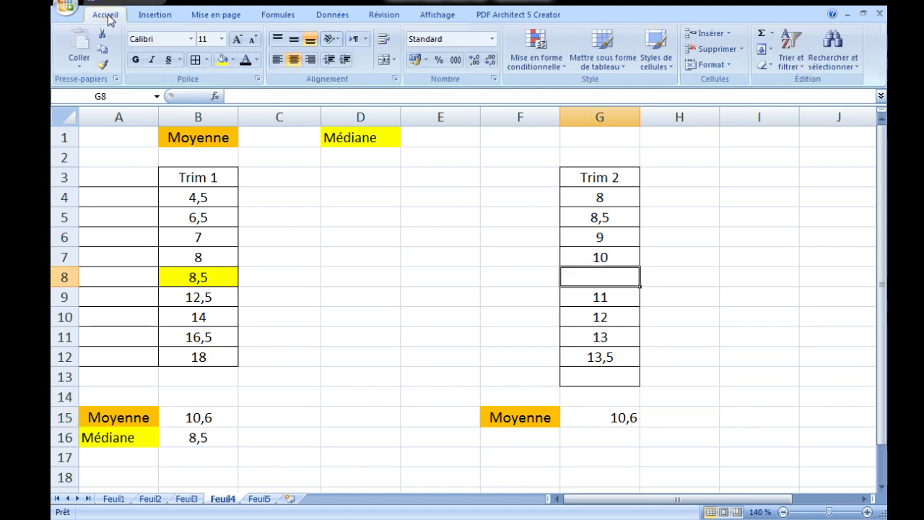
left_click(223, 61)
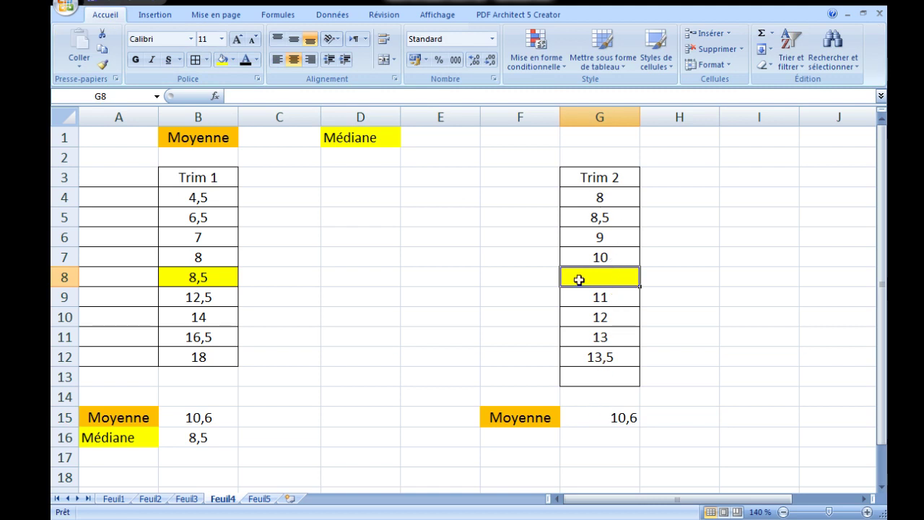
- Copy the Médiane heading from D1 into F16, below the Trim 2 Moyenne label
left_click(370, 137)
key("ctrl+c")
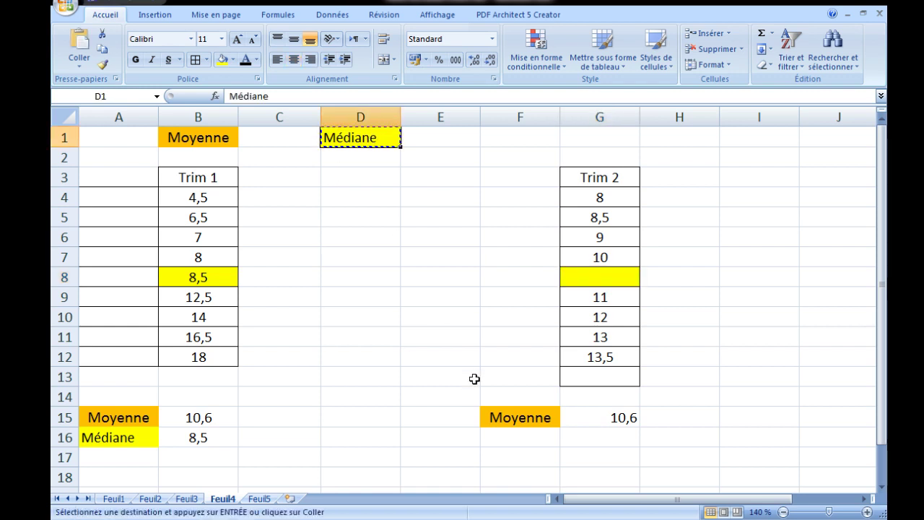
left_click(503, 433)
key("ctrl+v")
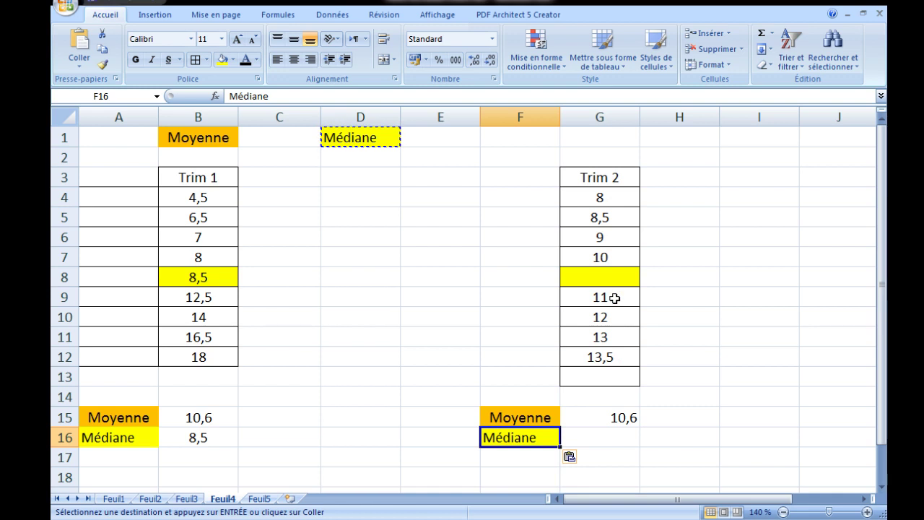
- Calculate the Trim 2 median in G16 with the formula =(G7+G9)/2
double_click(593, 440)
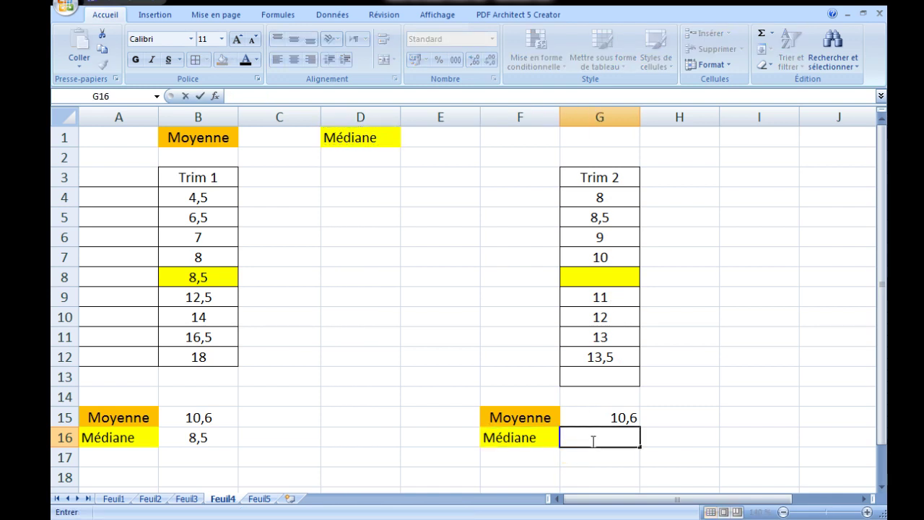
type("=")
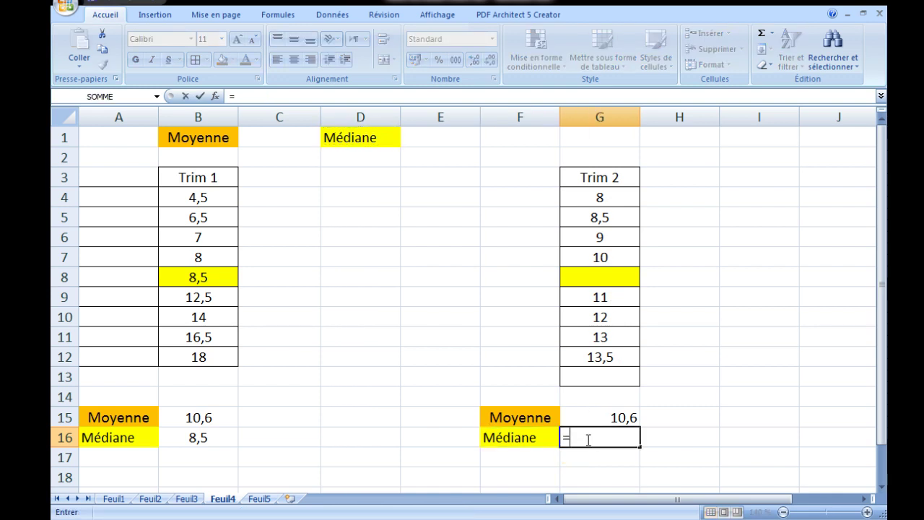
type("(")
left_click(594, 256)
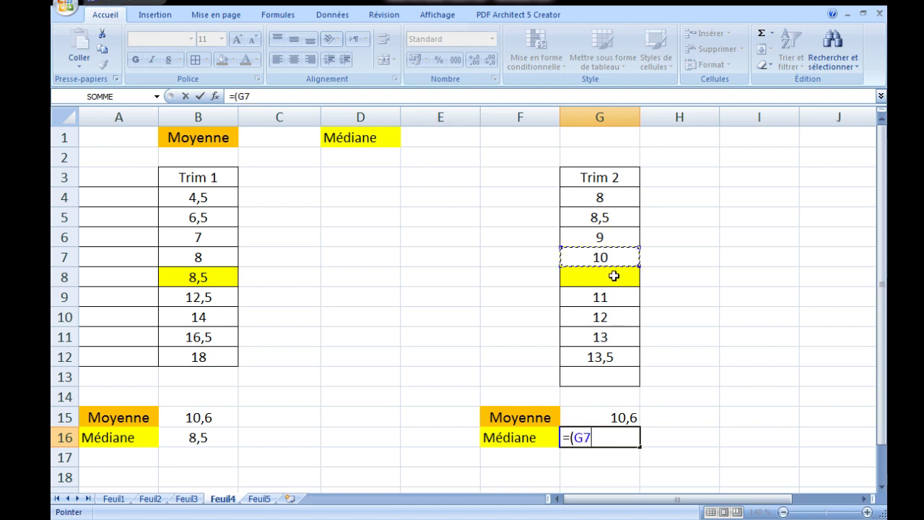
type("+")
left_click(605, 296)
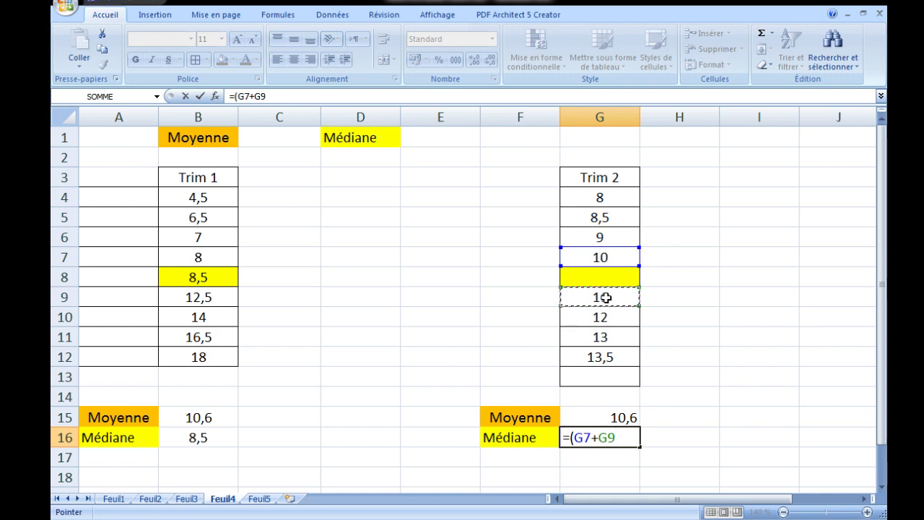
type(")2")
key("BackSpace")
type("/2")
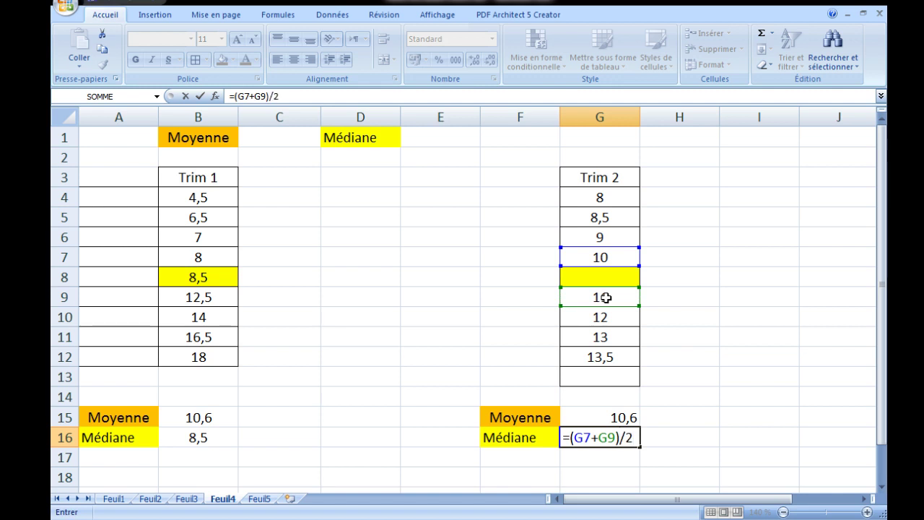
key("Return")
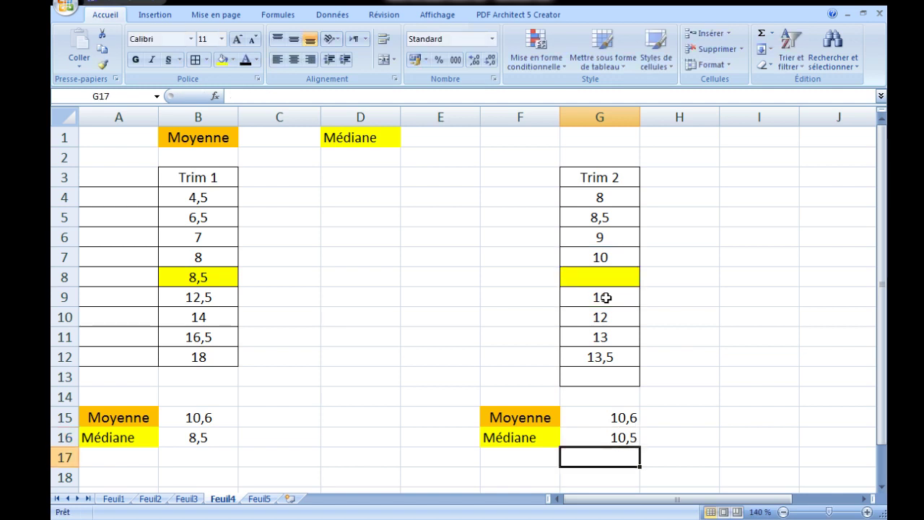
left_click(621, 437)
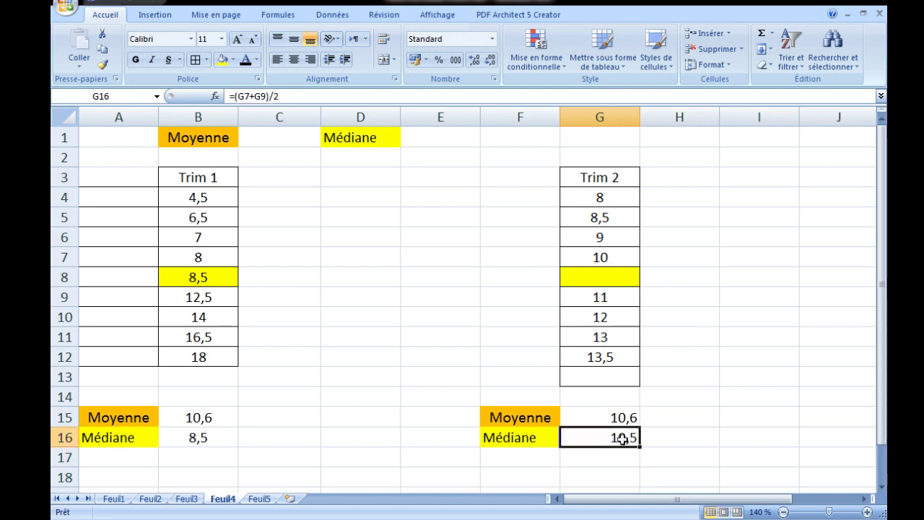